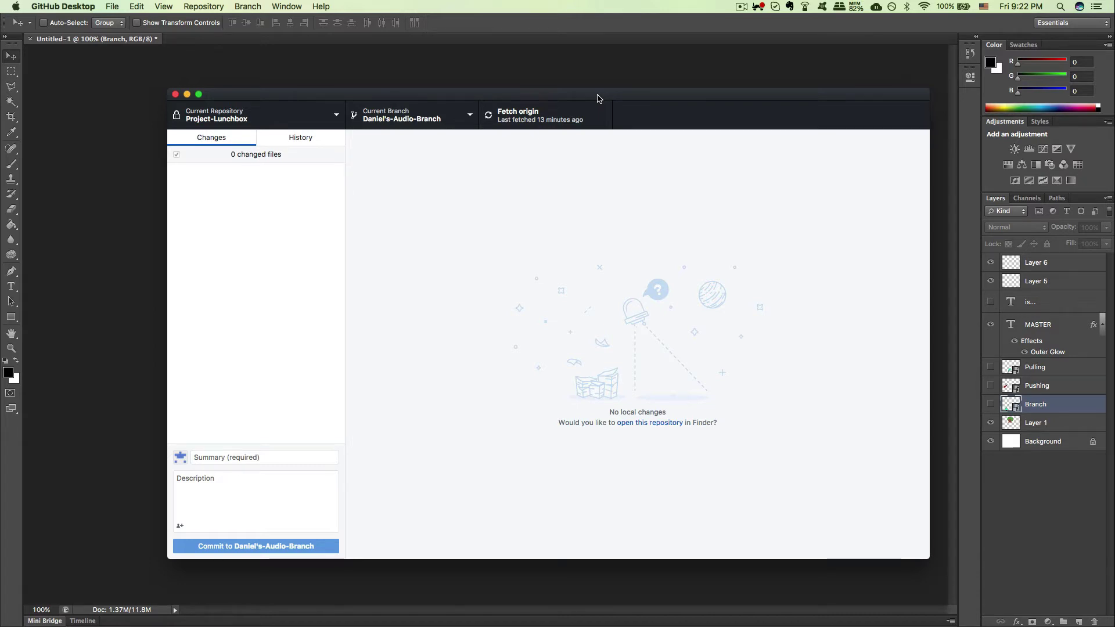
pyautogui.moveTo(598, 99); pyautogui.dragTo(580, 91)
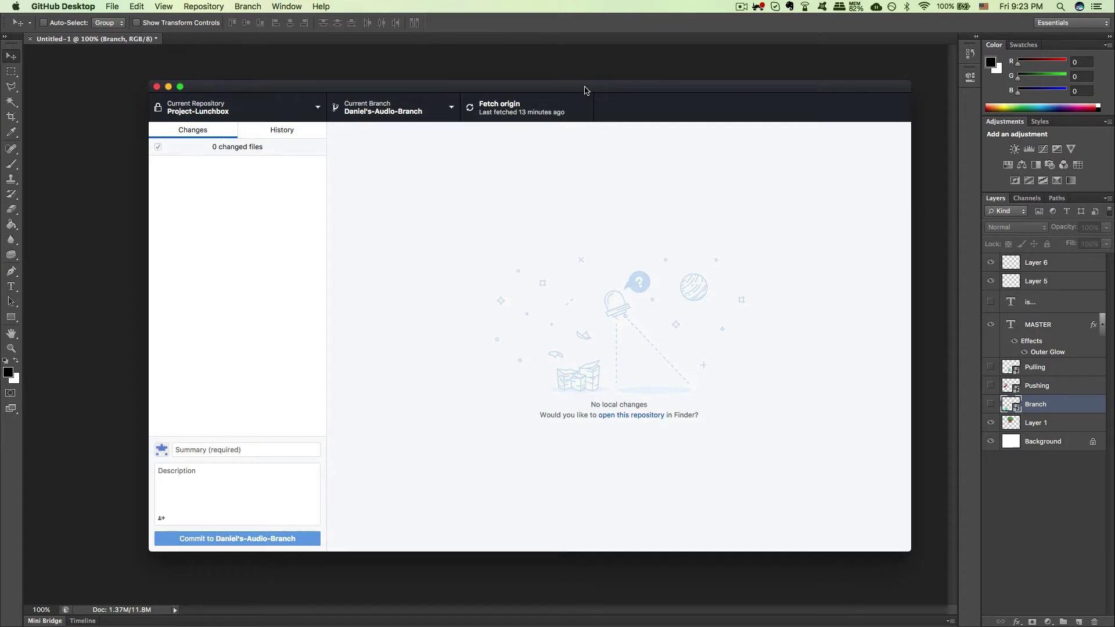
pyautogui.moveTo(585, 90); pyautogui.dragTo(574, 93)
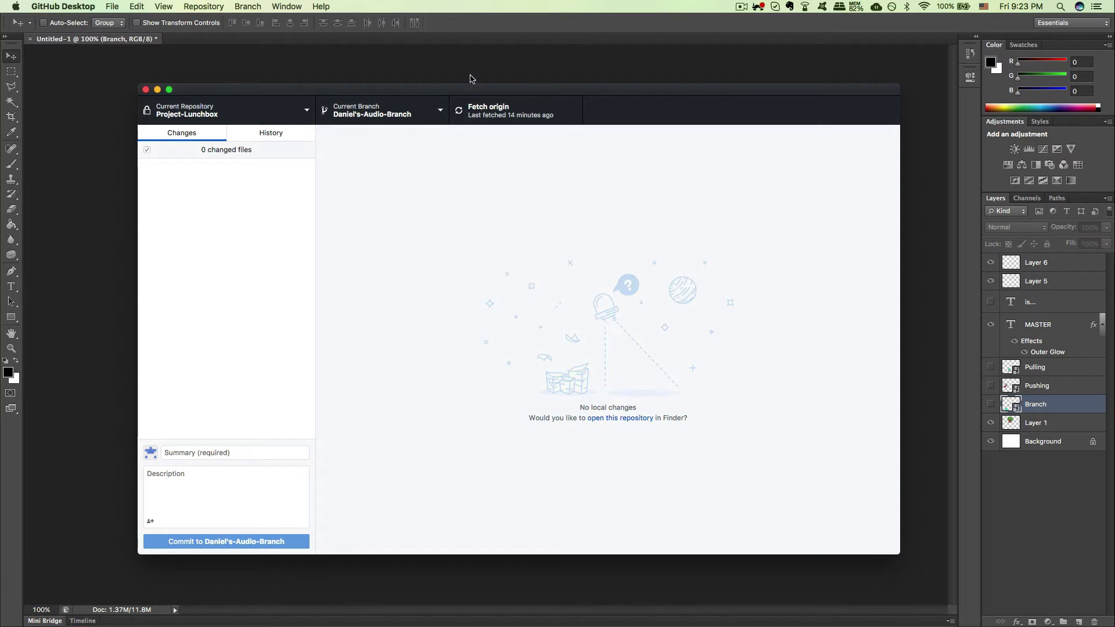
# - Switch to Photoshop and make the Branch, is... and Pulling layers of the tree diagram visible
pyautogui.click(474, 30)
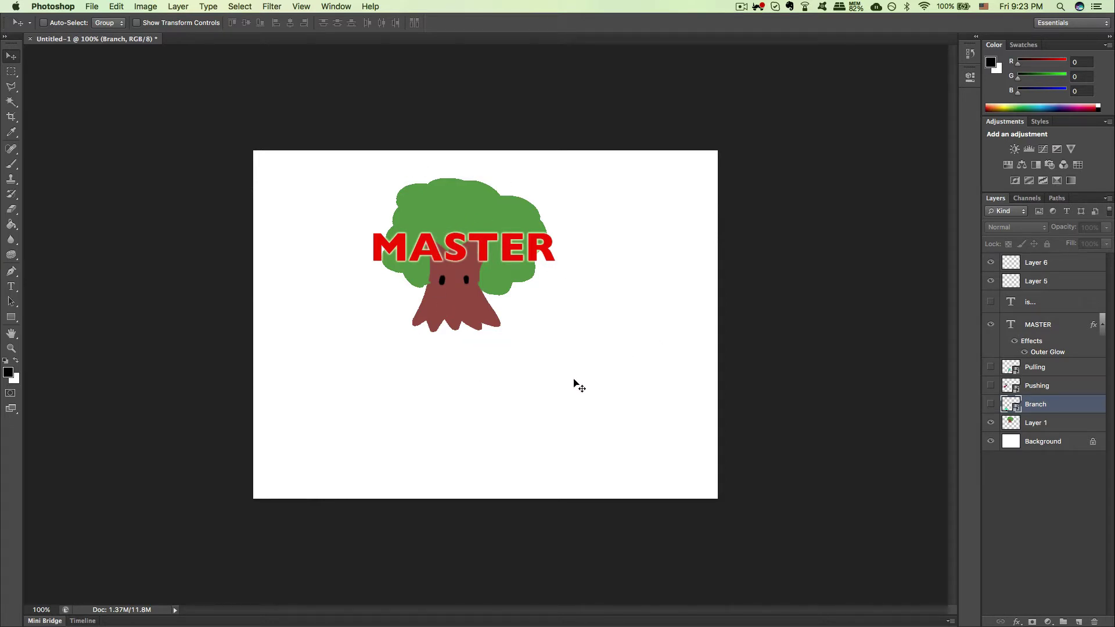
pyautogui.click(991, 405)
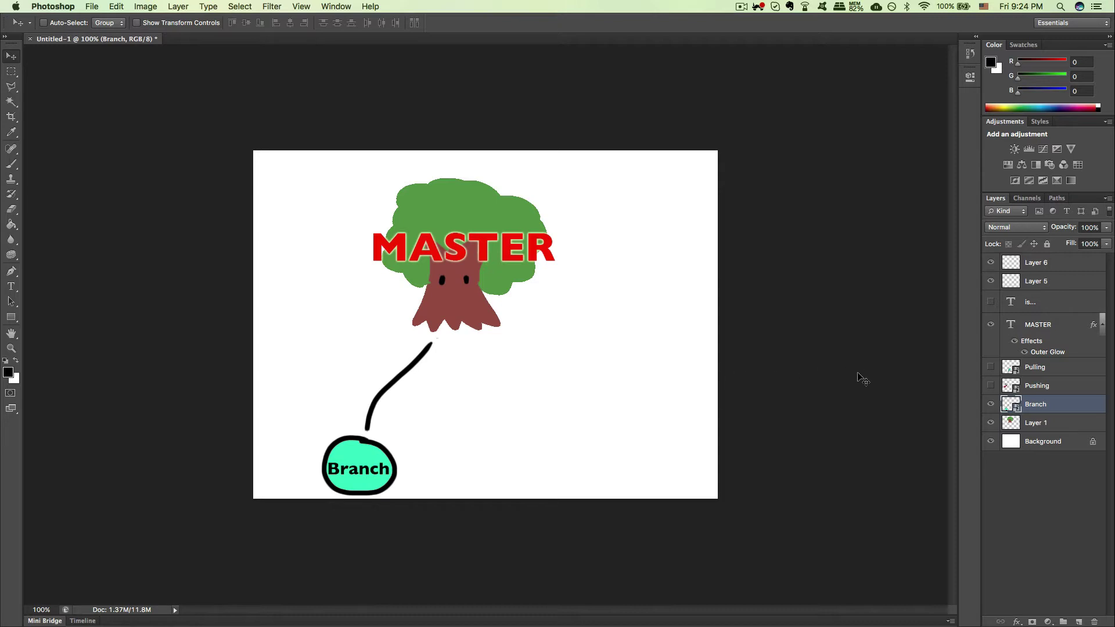
pyautogui.click(991, 302)
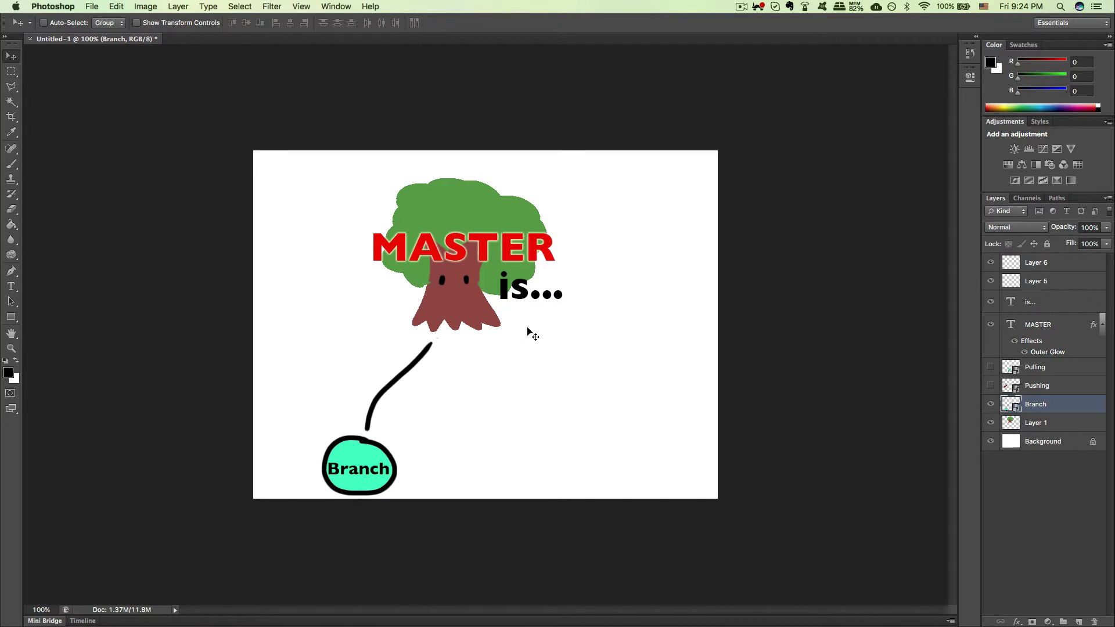
pyautogui.click(990, 367)
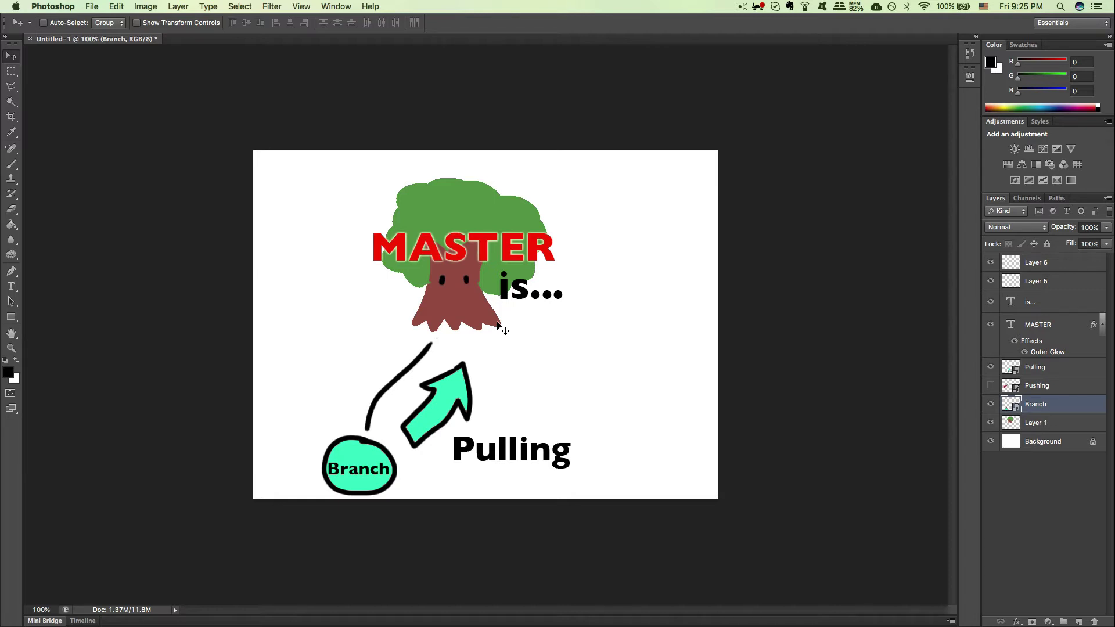
# - Try to brush a black bar across the Pulling arrow on a new layer above Branch
pyautogui.press('b')
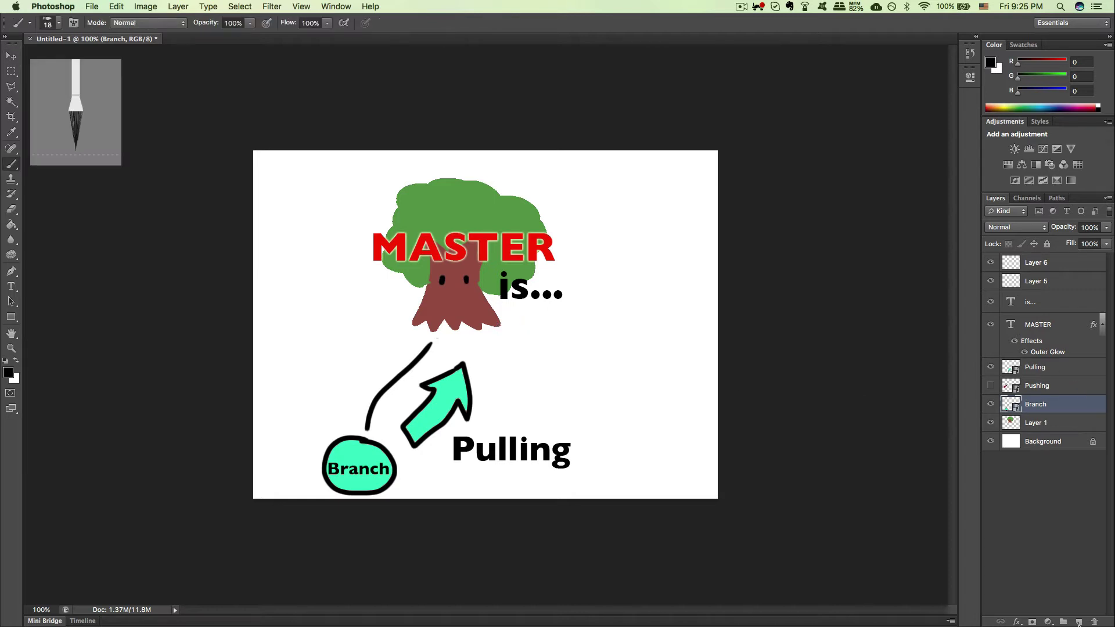
pyautogui.click(1079, 622)
pyautogui.moveTo(401, 392); pyautogui.dragTo(473, 426)
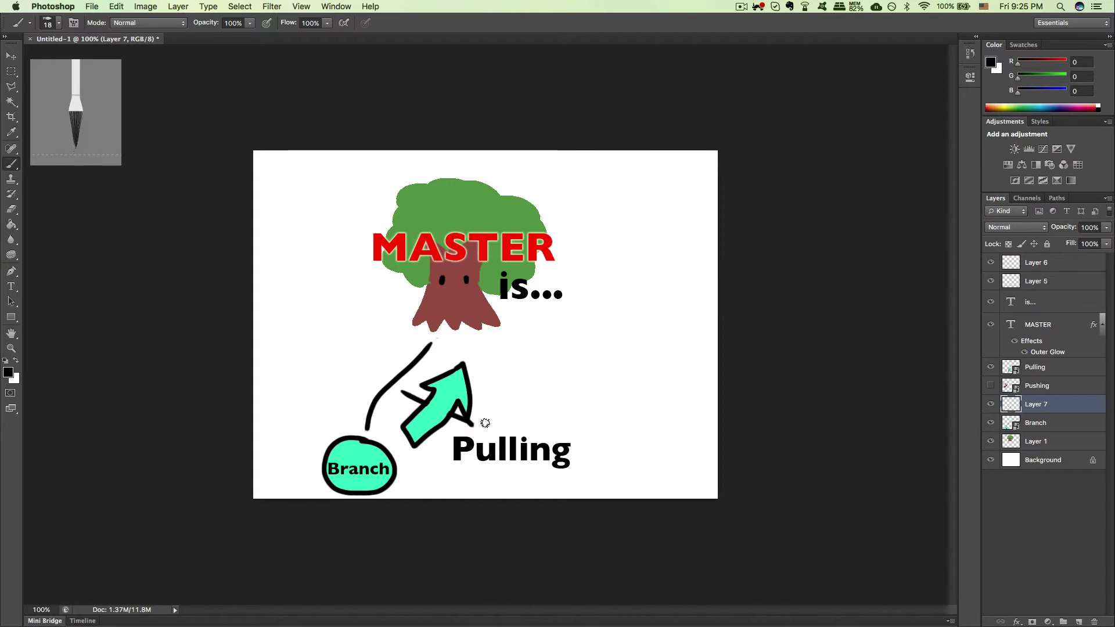
pyautogui.press('super+z')
pyautogui.moveTo(411, 396)
pyautogui.mouseDown()
pyautogui.moveTo(487, 435)
pyautogui.moveTo(497, 424)
pyautogui.moveTo(401, 388)
pyautogui.moveTo(463, 402)
pyautogui.mouseUp()
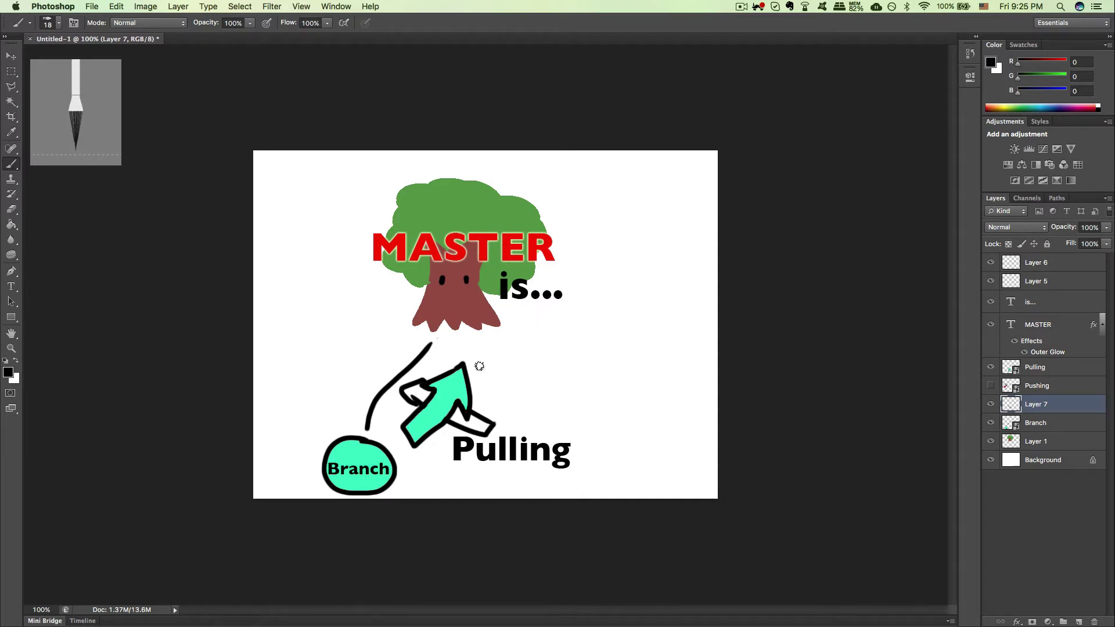
pyautogui.moveTo(410, 395)
pyautogui.mouseDown()
pyautogui.moveTo(485, 428)
pyautogui.moveTo(456, 425)
pyautogui.moveTo(423, 388)
pyautogui.mouseUp()
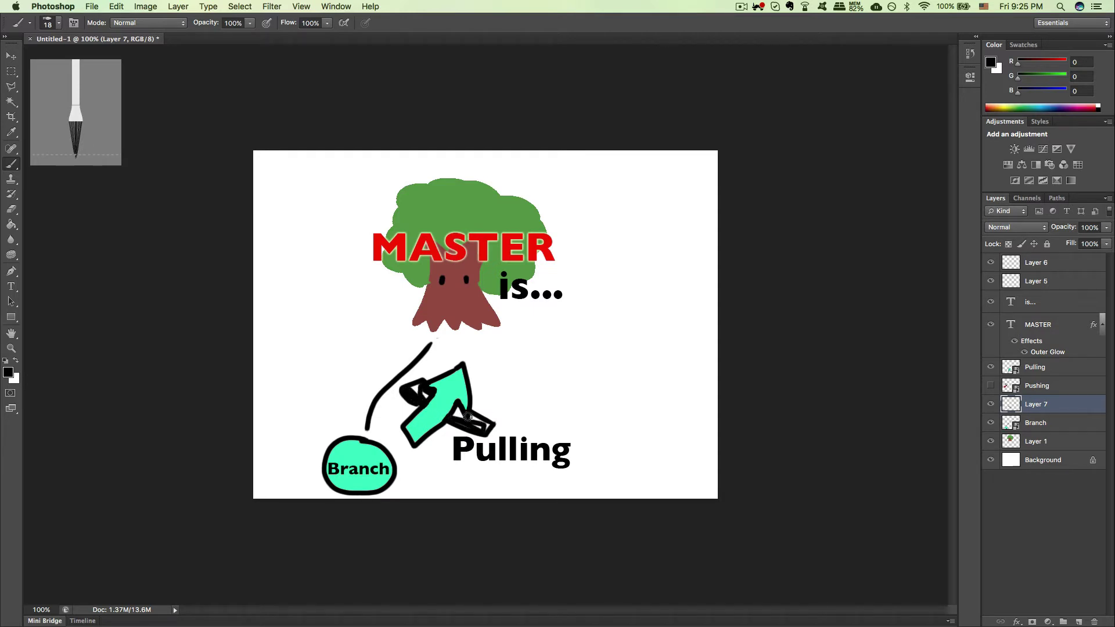
pyautogui.moveTo(480, 424); pyautogui.dragTo(457, 410)
pyautogui.press('super+z')
pyautogui.press('super+z')
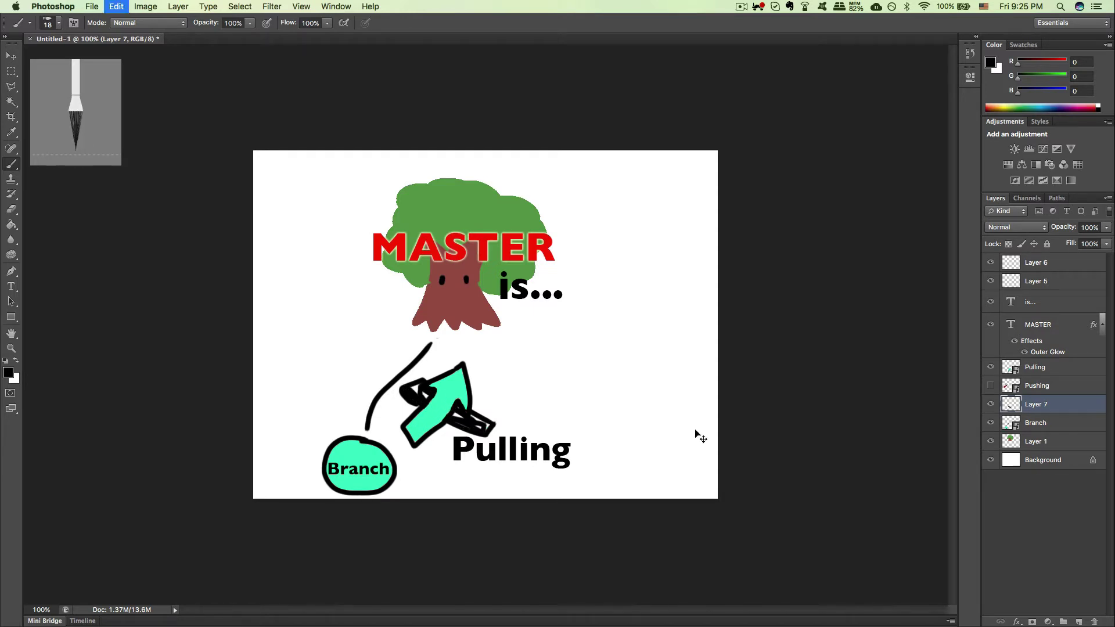
pyautogui.press('super+z')
pyautogui.press('super+alt+z')
pyautogui.press('super+alt+z')
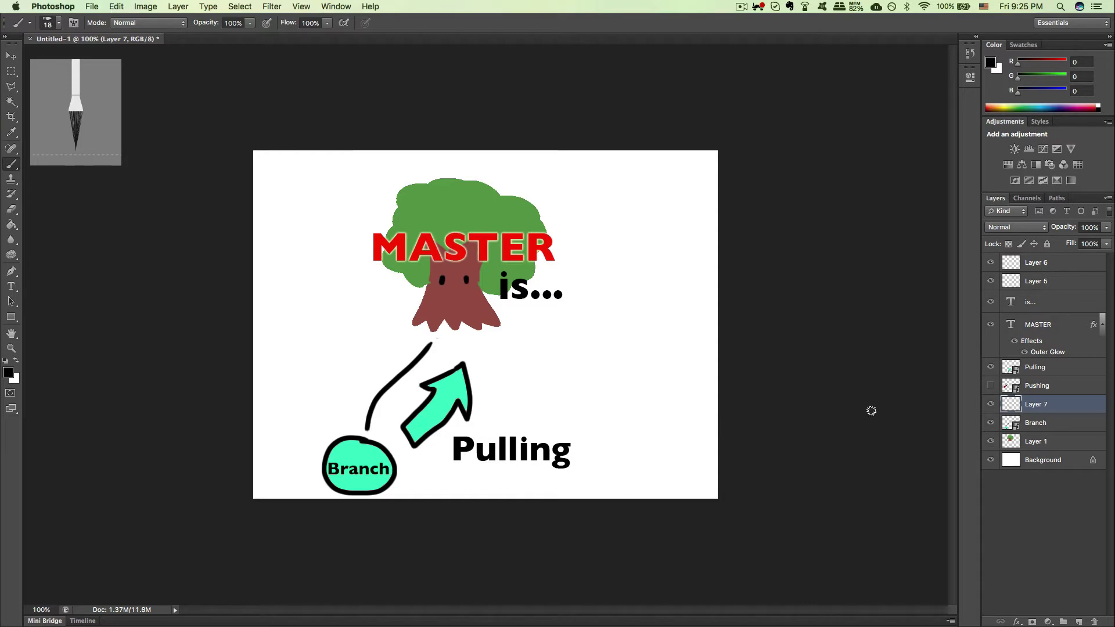
pyautogui.click(991, 405)
# - Show the Pushing layer and hide the Pulling layer in the tree diagram
pyautogui.click(990, 386)
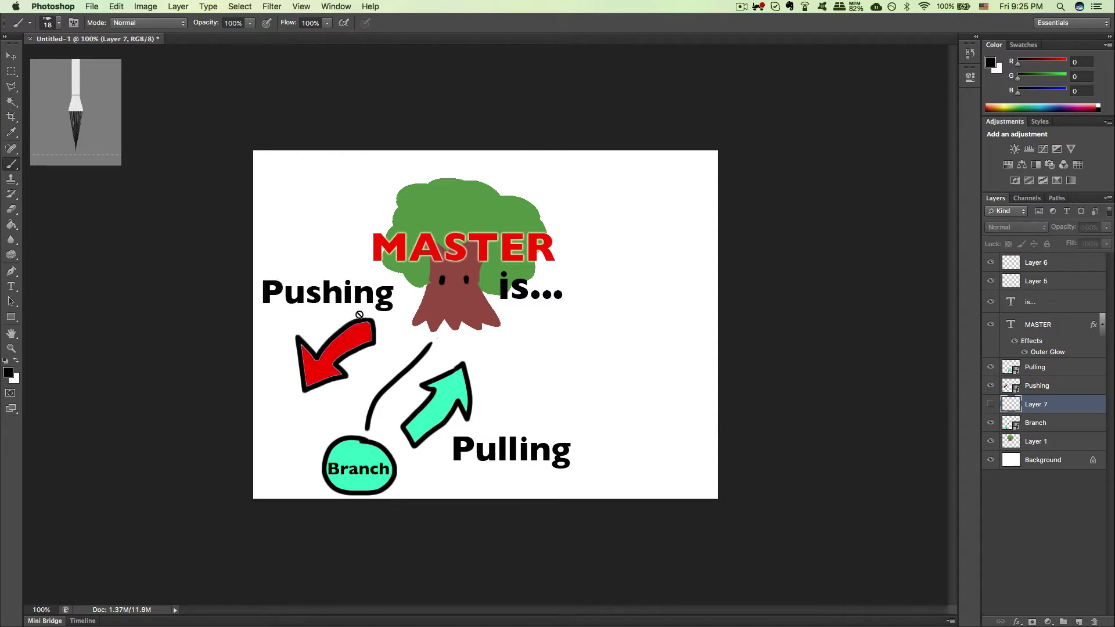
pyautogui.click(990, 386)
pyautogui.click(990, 386)
pyautogui.click(990, 367)
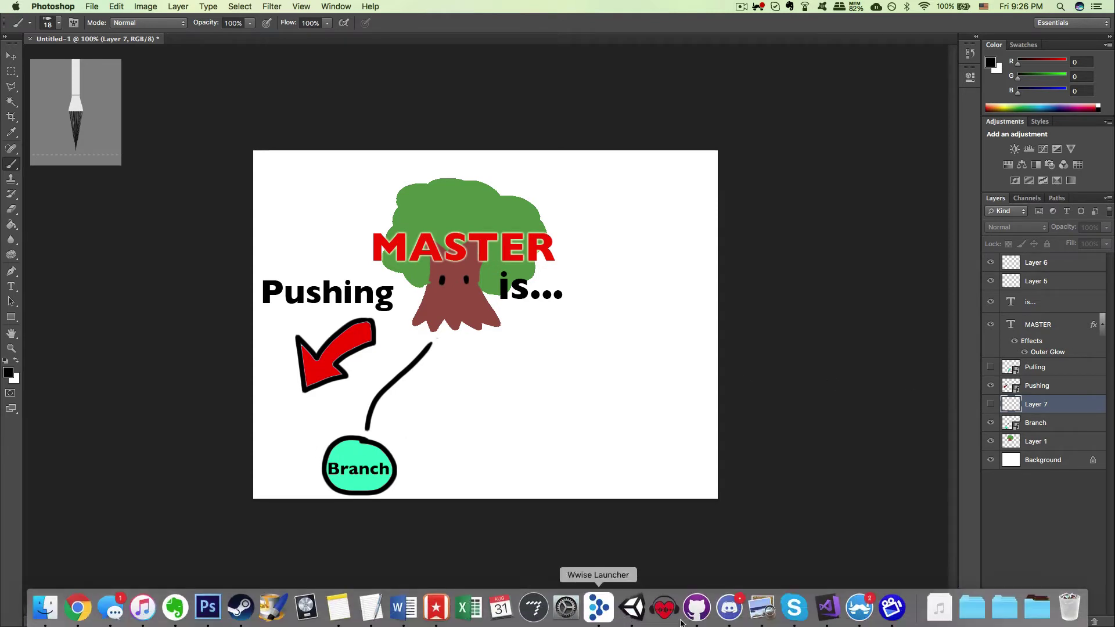
# - Switch to GitHub Desktop and check out the master branch of Project-Lunchbox
pyautogui.click(707, 613)
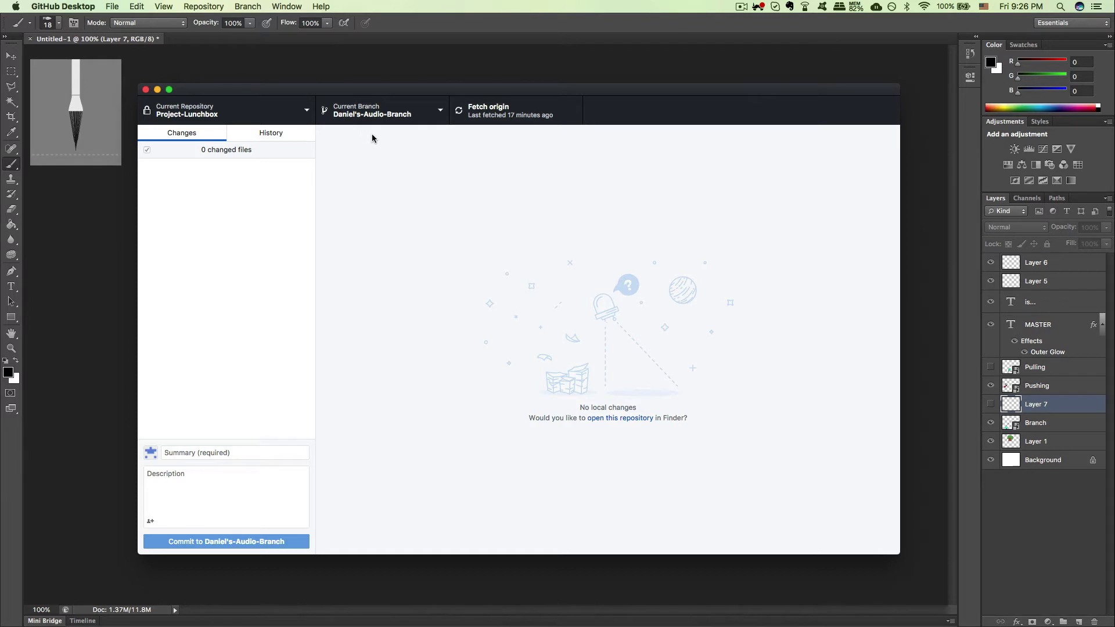
pyautogui.click(374, 116)
pyautogui.click(375, 190)
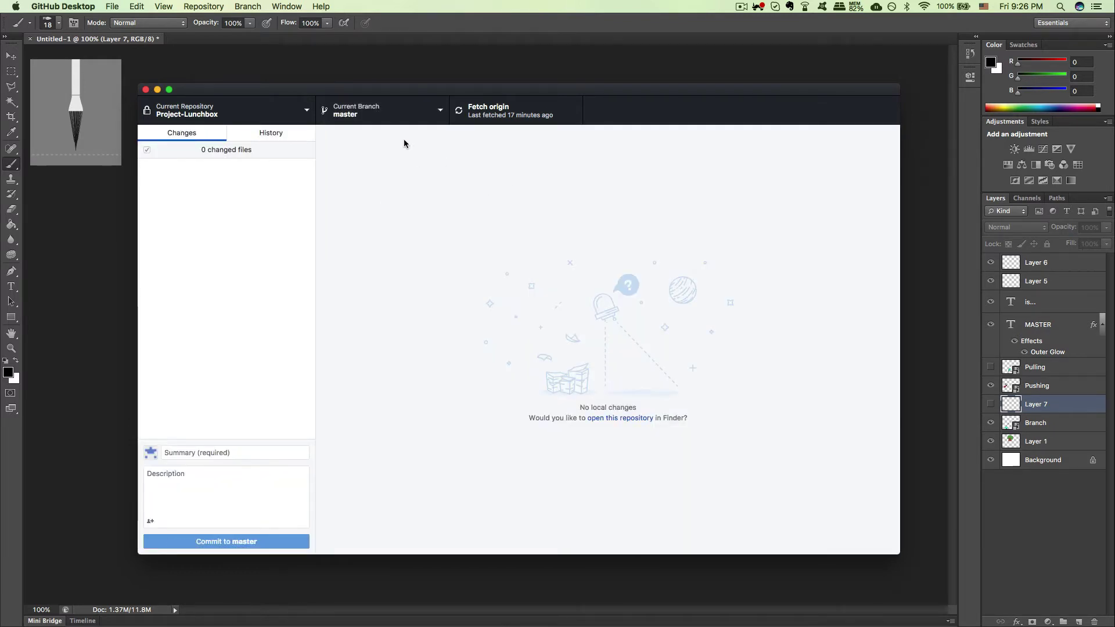
# - Create a branch based on master, named with the owner's first name followed by "Tutorial Branch 2"
pyautogui.click(355, 112)
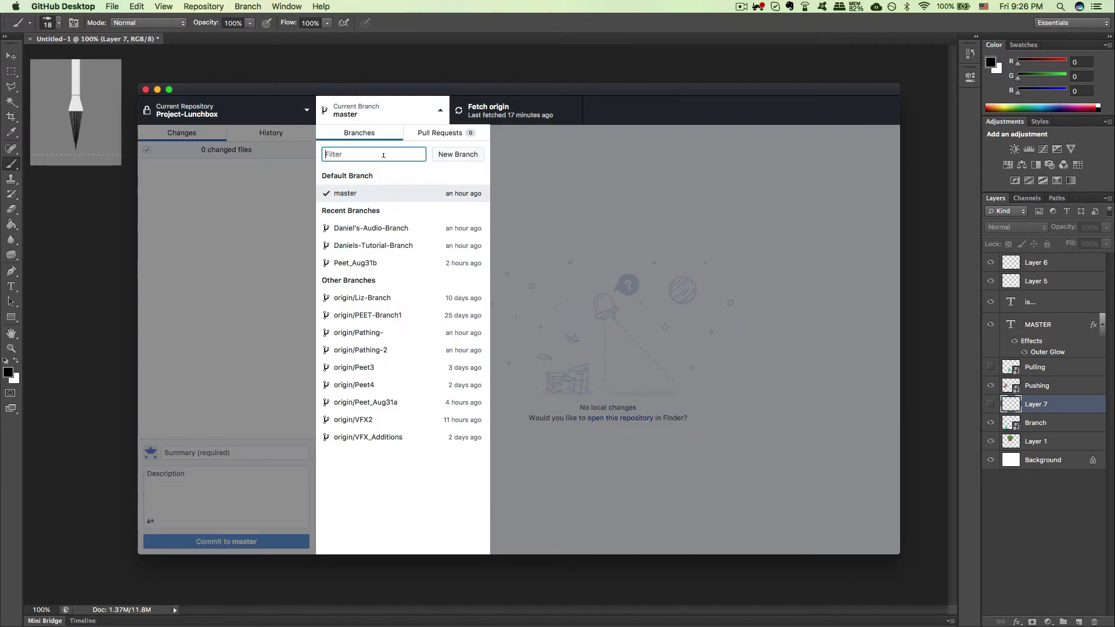
pyautogui.write('Dani')
pyautogui.write('el T')
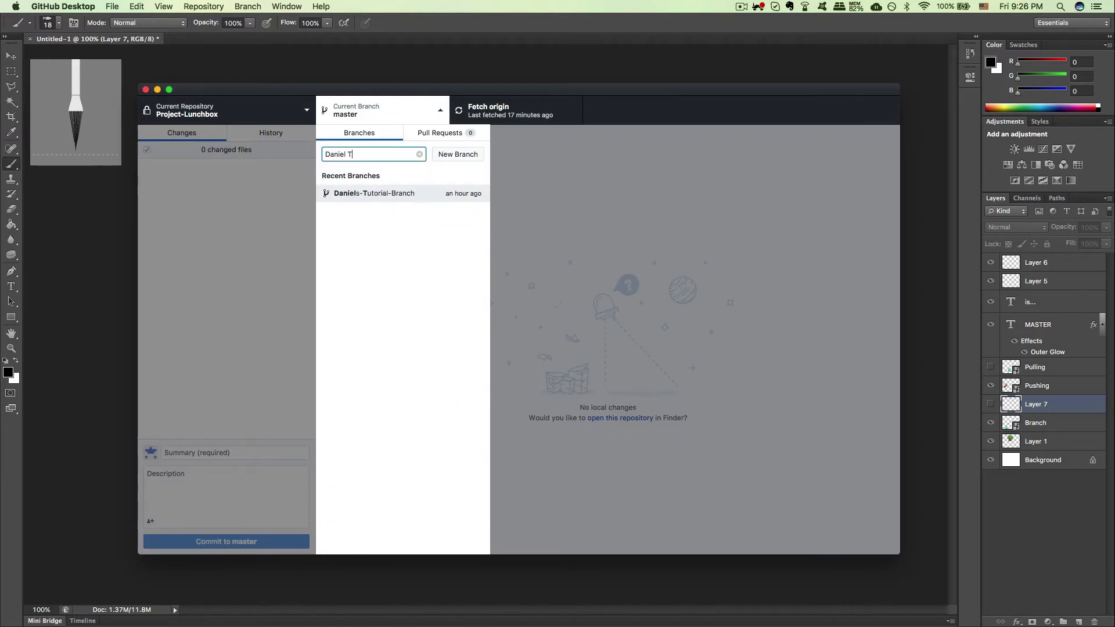
pyautogui.write('utorial Branch 23')
pyautogui.click(452, 160)
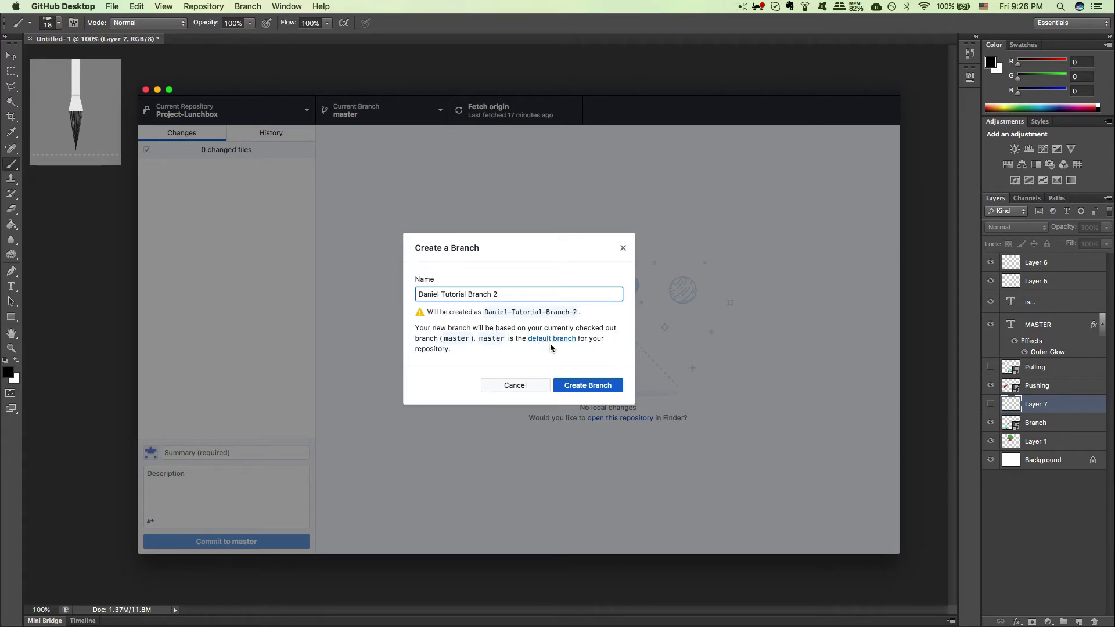
pyautogui.click(581, 385)
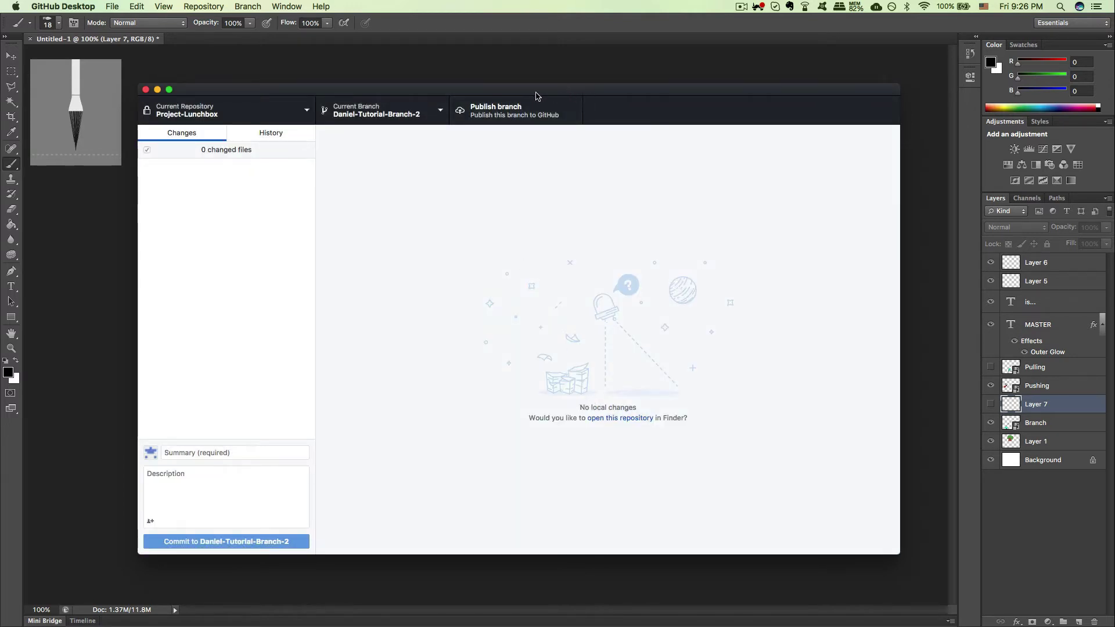
# - Publish the new tutorial branch to GitHub
pyautogui.moveTo(383, 95); pyautogui.dragTo(388, 78)
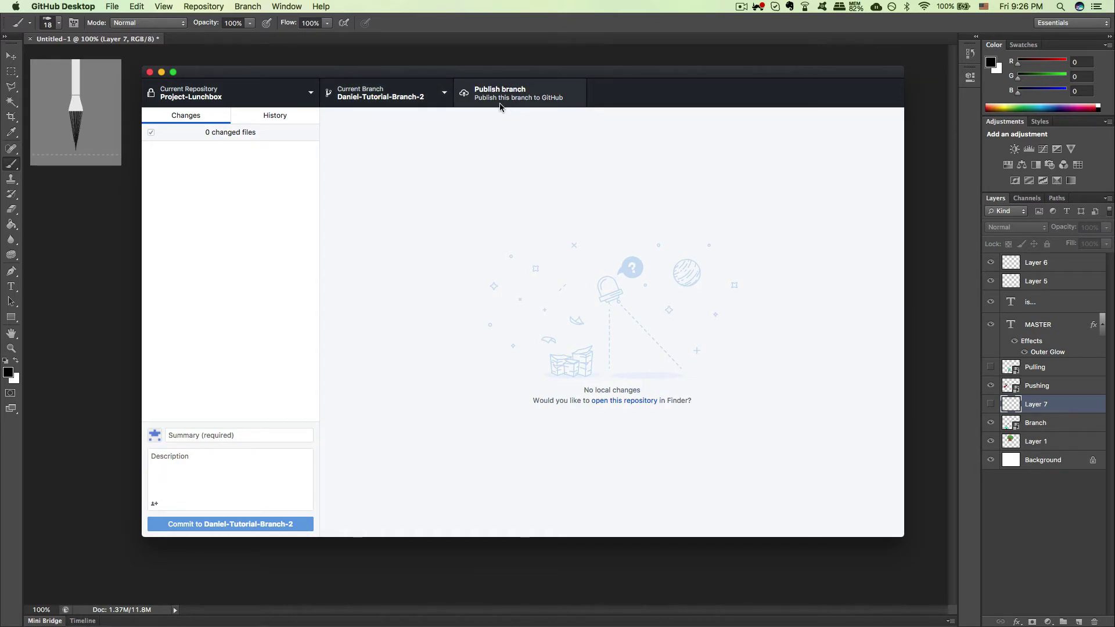
pyautogui.moveTo(632, 622)
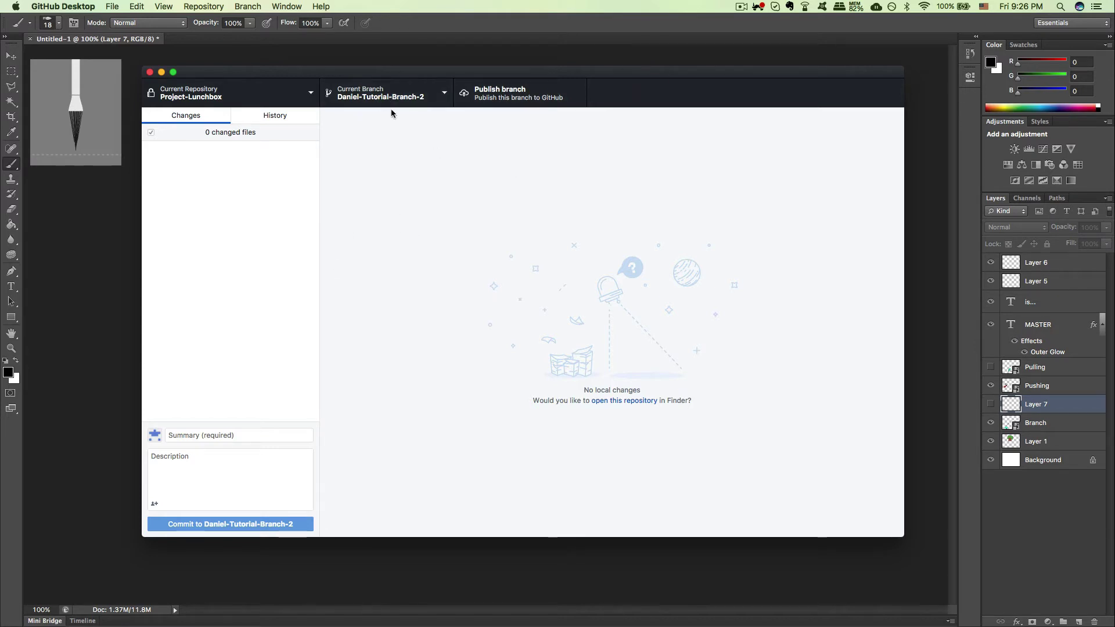
pyautogui.click(497, 96)
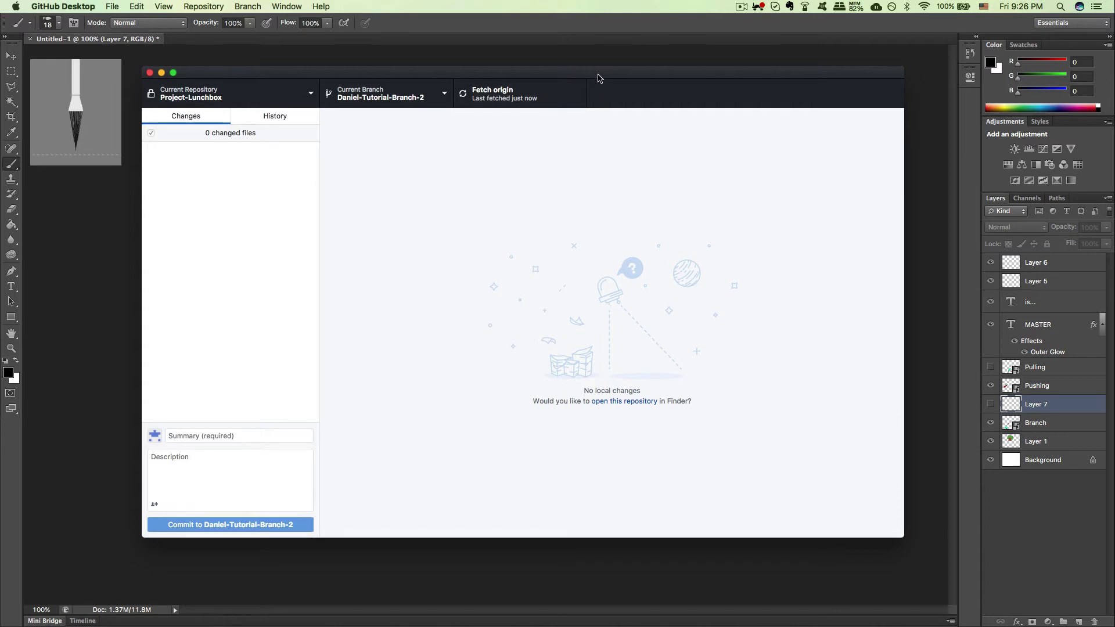
# - Fetch the latest changes from origin for the tutorial branch
pyautogui.moveTo(598, 77); pyautogui.dragTo(602, 93)
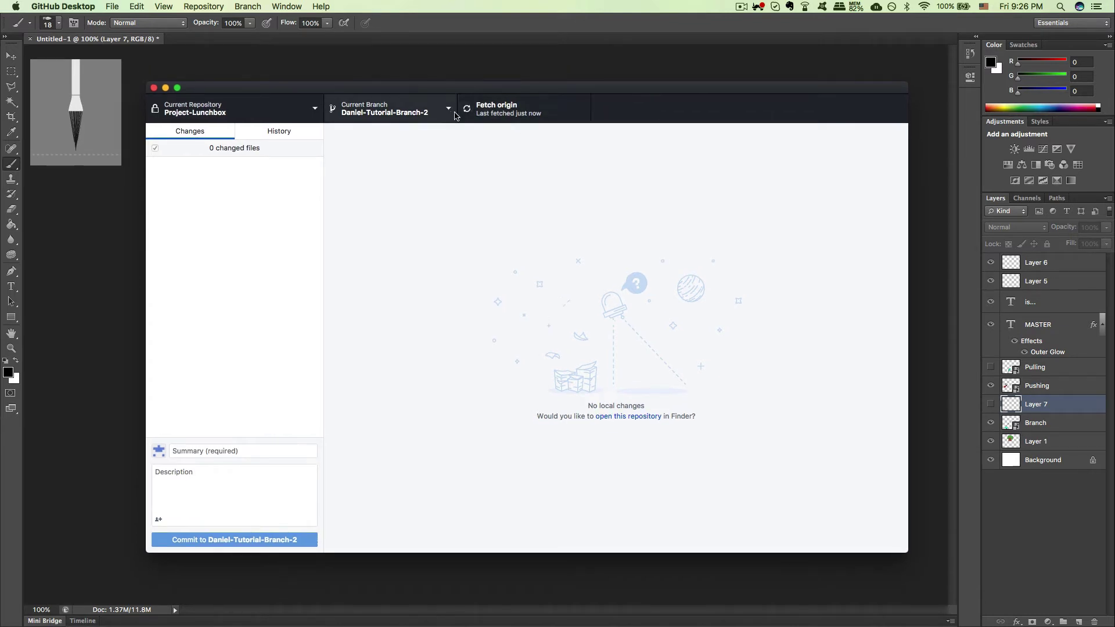
pyautogui.click(522, 111)
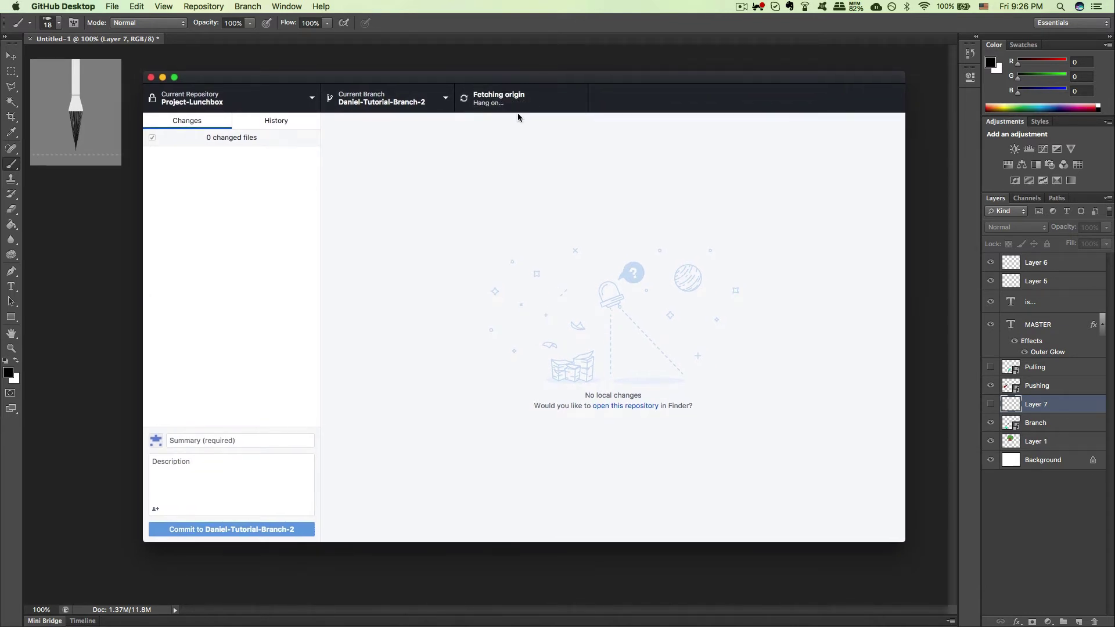
pyautogui.click(493, 112)
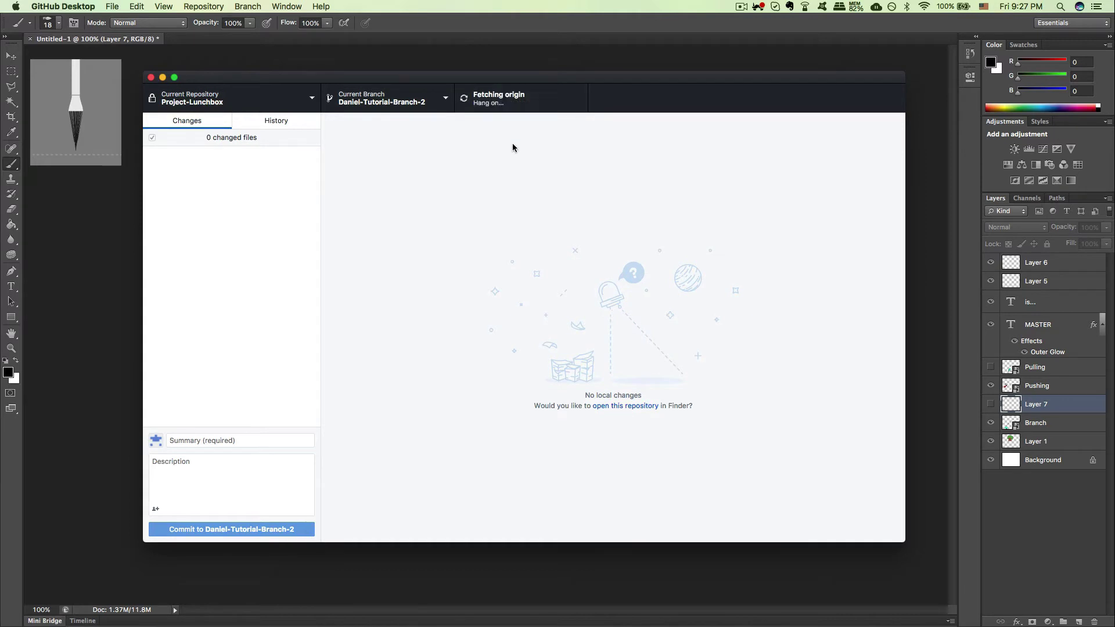
pyautogui.click(506, 108)
pyautogui.moveTo(478, 79); pyautogui.dragTo(473, 67)
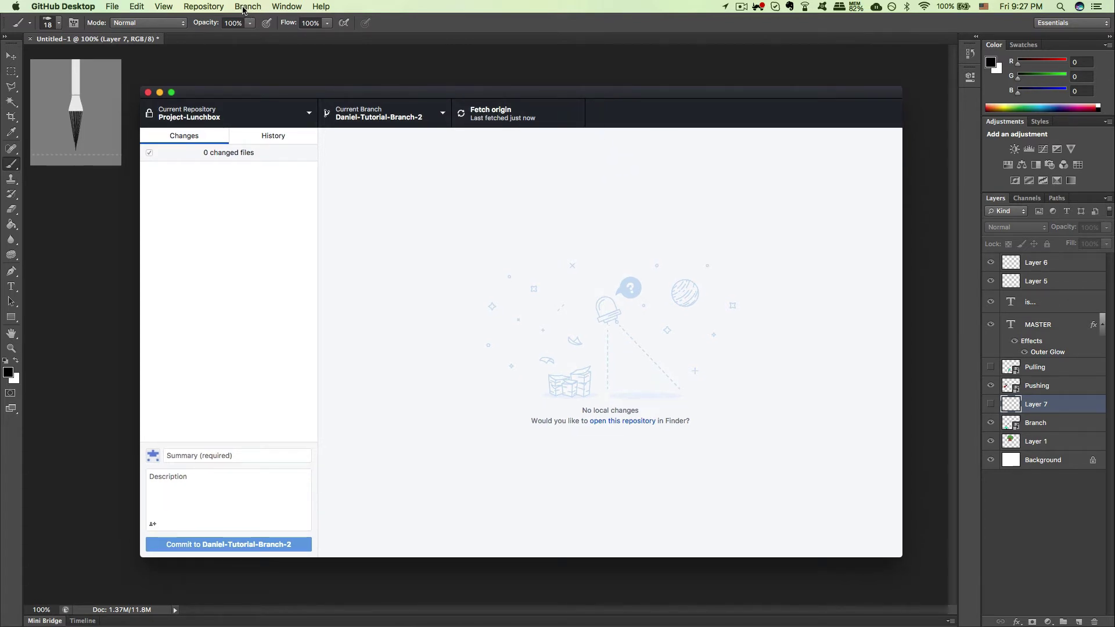
# - Update the tutorial branch from the default branch and fetch origin again
pyautogui.click(260, 8)
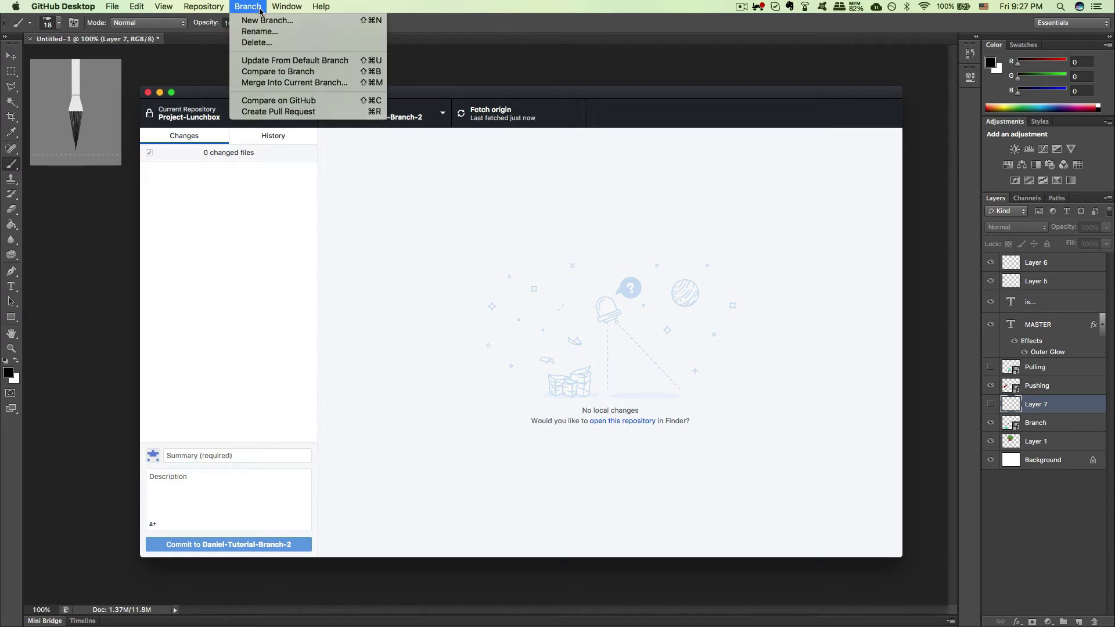
pyautogui.click(278, 61)
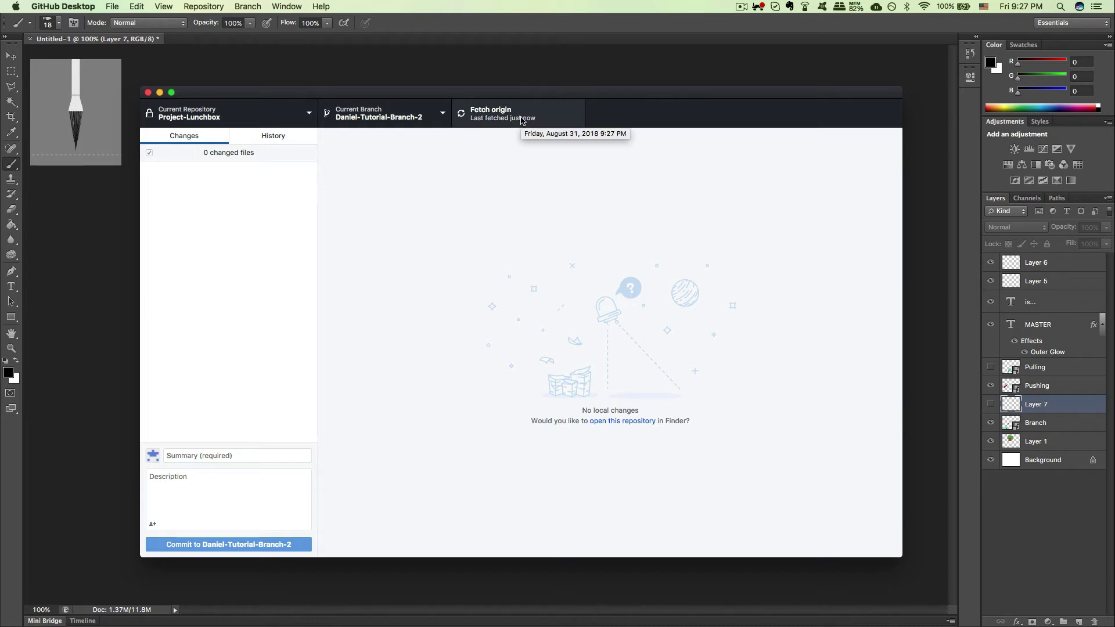
pyautogui.click(488, 119)
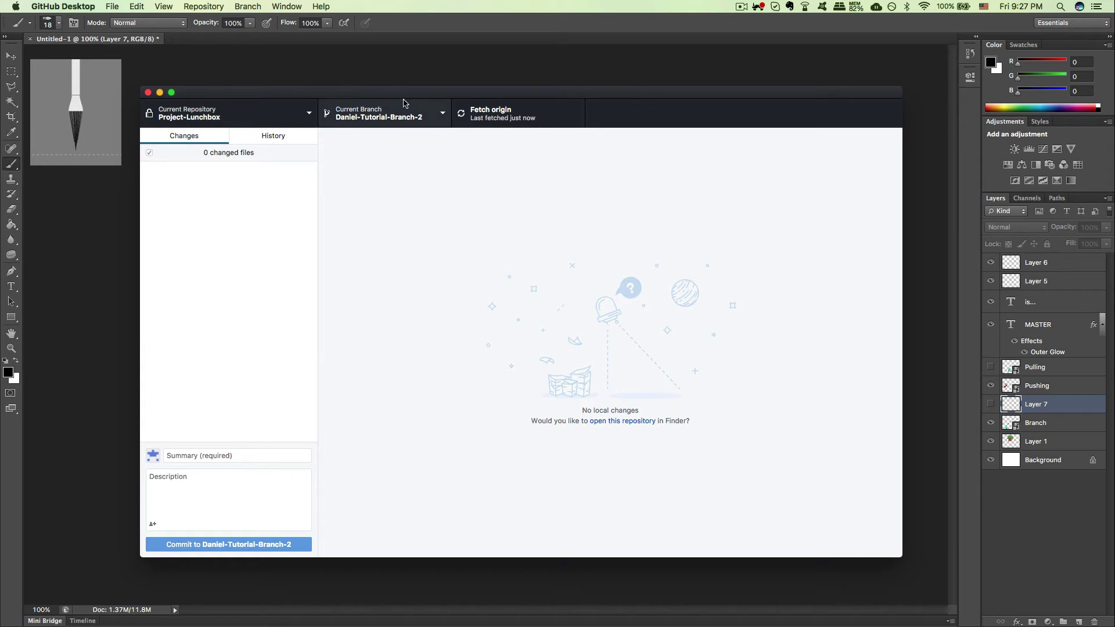
pyautogui.moveTo(406, 93); pyautogui.dragTo(421, 89)
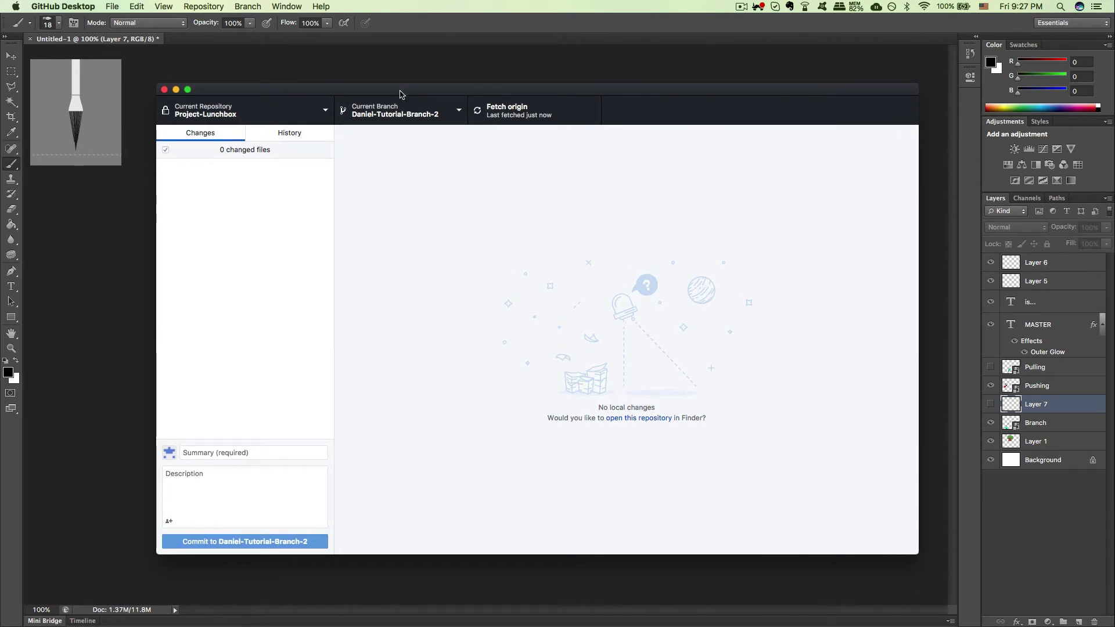
# - Switch to Unity and reload the externally modified Level_01 scene from disk
pyautogui.moveTo(501, 614)
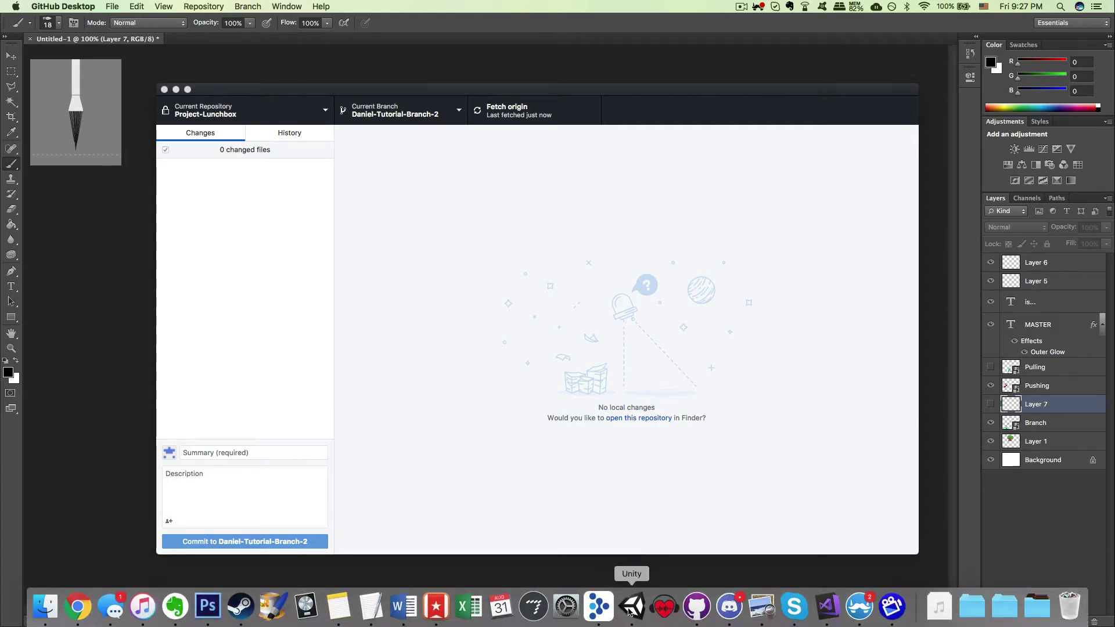
pyautogui.click(630, 610)
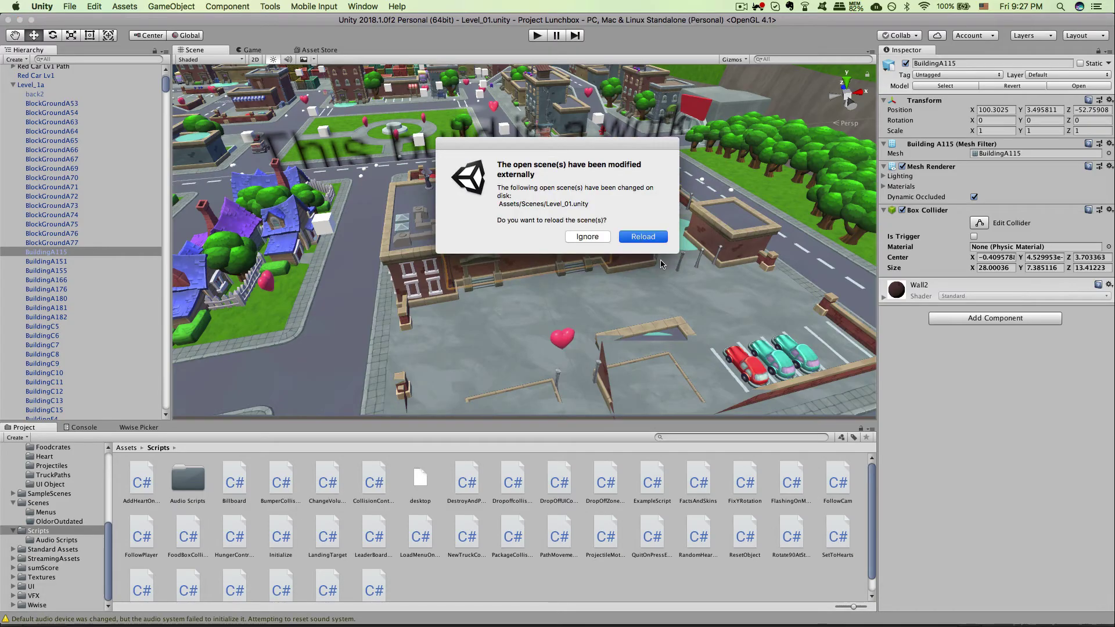
pyautogui.press('Return')
# - Expand the Level_1a object and add a Box Collider component to its child BuildingA115
pyautogui.click(18, 146)
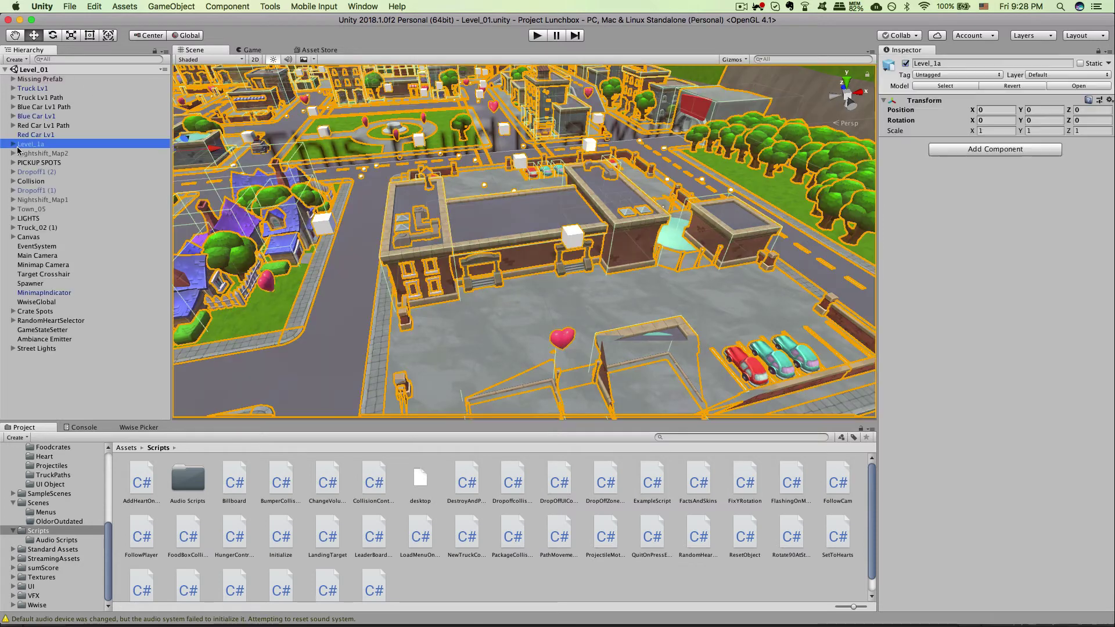
pyautogui.click(13, 144)
pyautogui.scroll(-3, 35, 174)
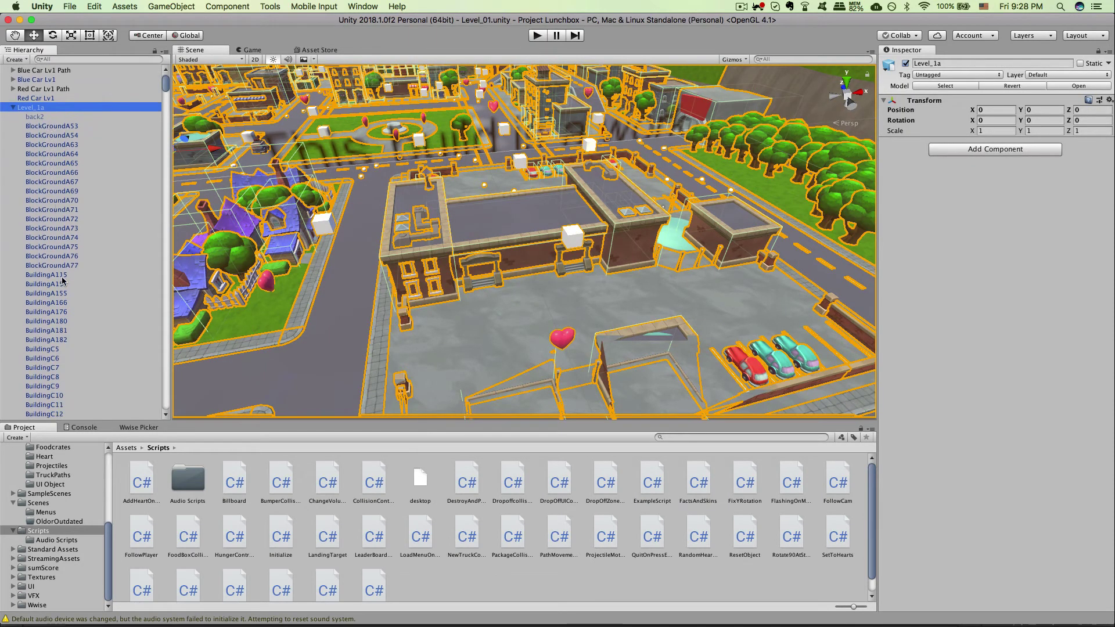
pyautogui.click(64, 276)
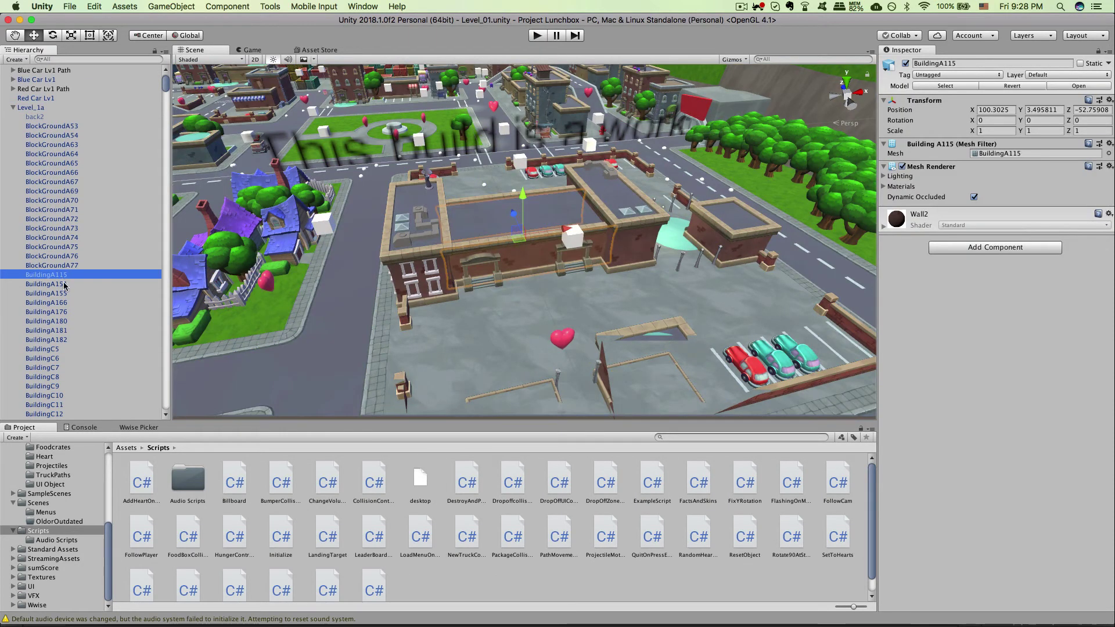
pyautogui.click(240, 7)
pyautogui.moveTo(249, 55)
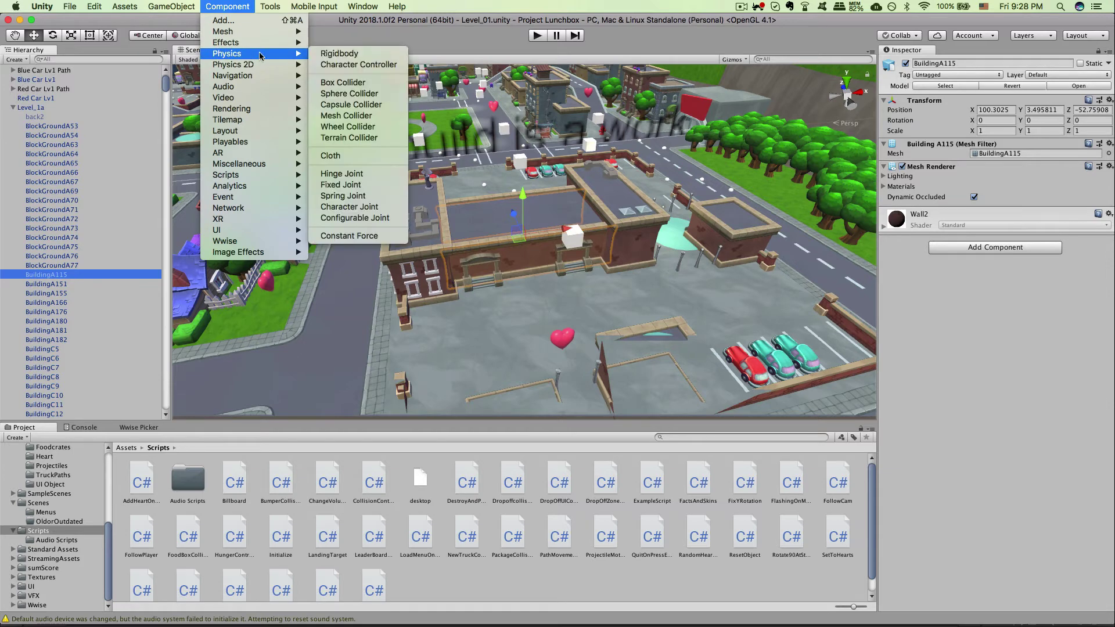
pyautogui.click(342, 83)
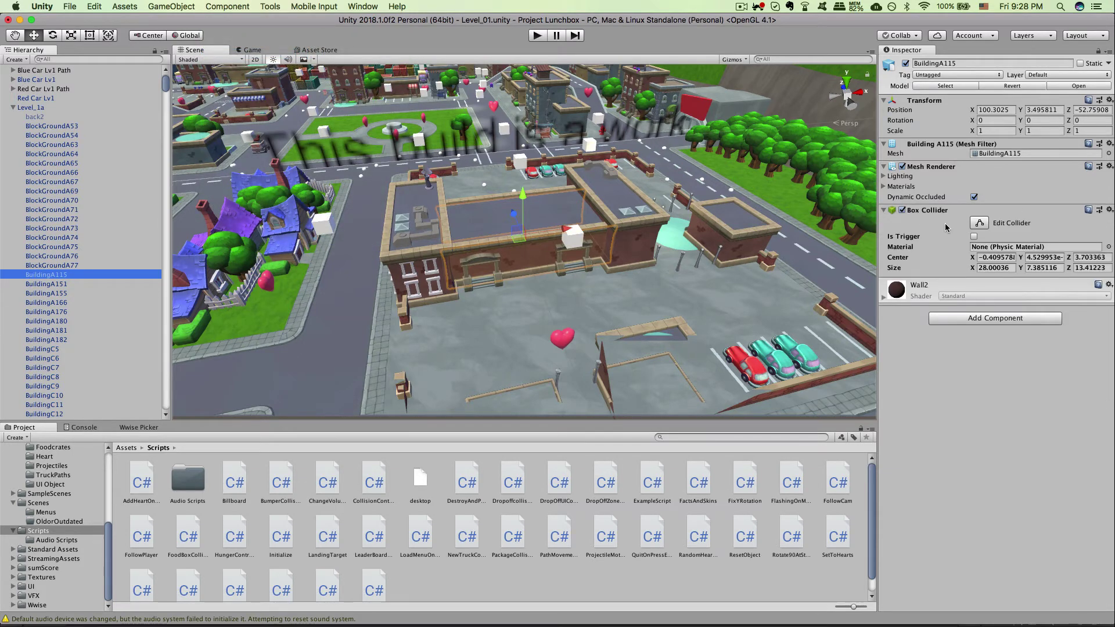
# - Check the pending changes in GitHub Desktop and return to Unity to save the open scene
pyautogui.click(700, 615)
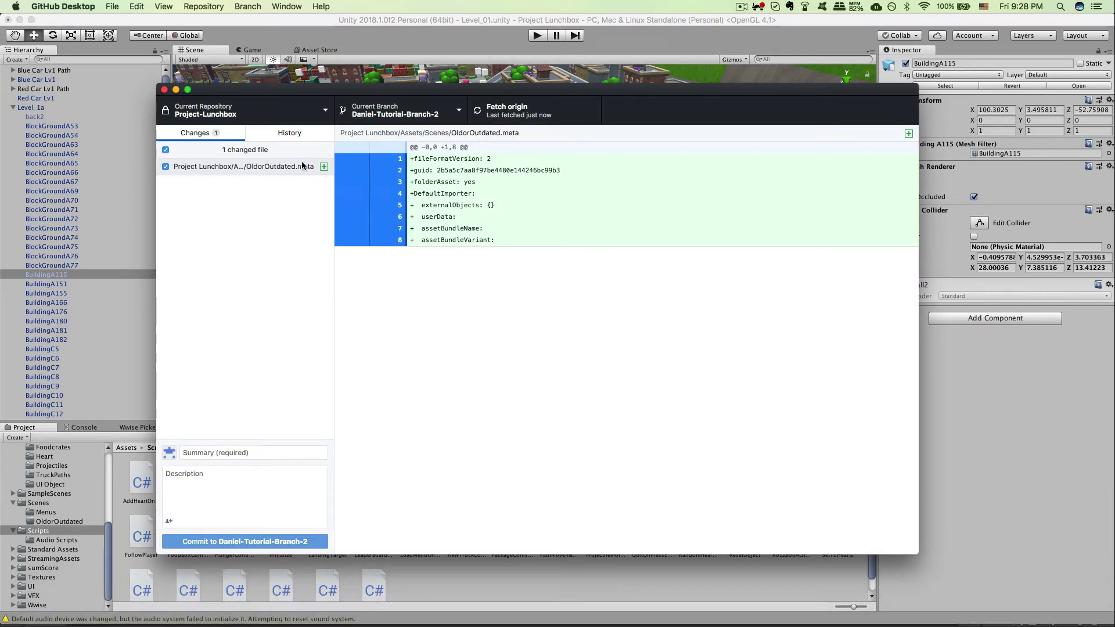
pyautogui.press('super+Tab')
pyautogui.click(70, 6)
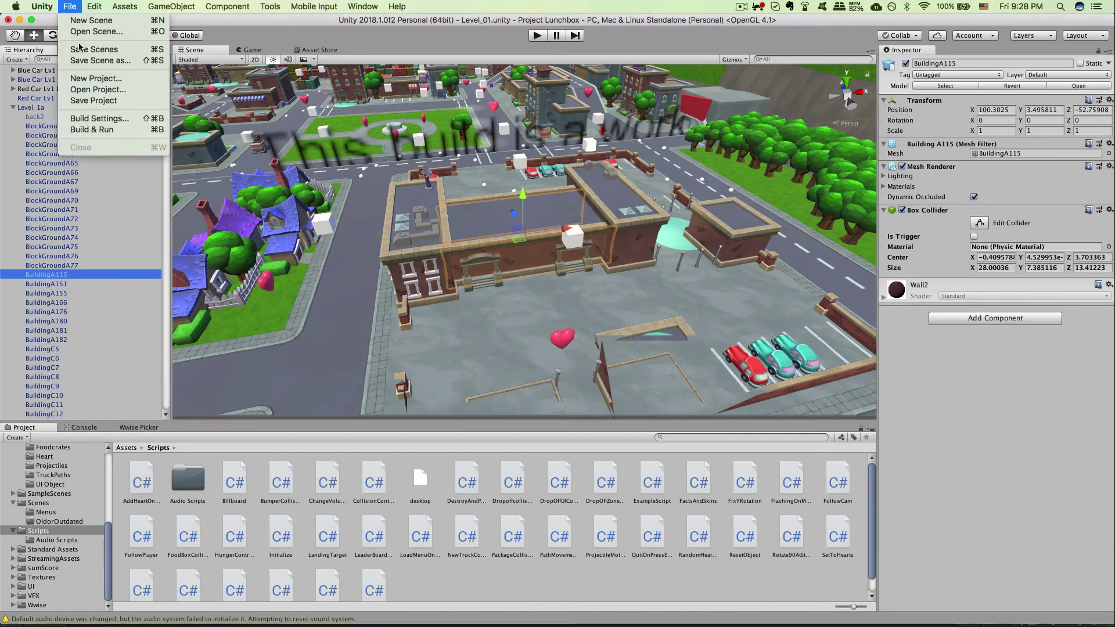
pyautogui.press('Escape')
# - Switch to GitHub Desktop and inspect the changes listed for Level_01.unity and OldorOutdated.meta
pyautogui.moveTo(633, 616)
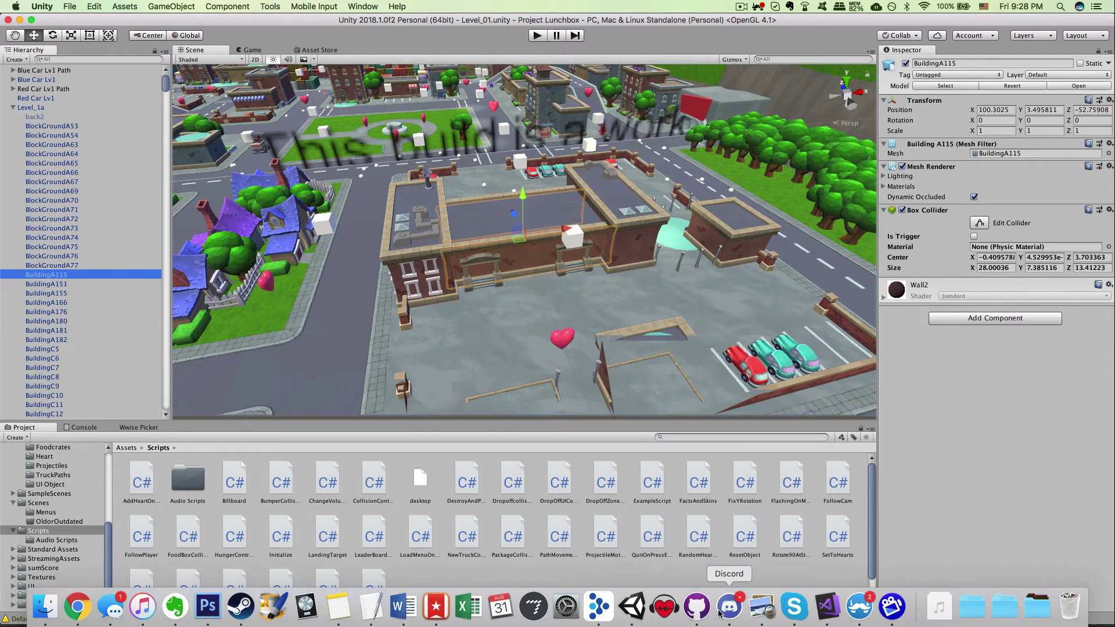
pyautogui.click(696, 606)
pyautogui.click(323, 168)
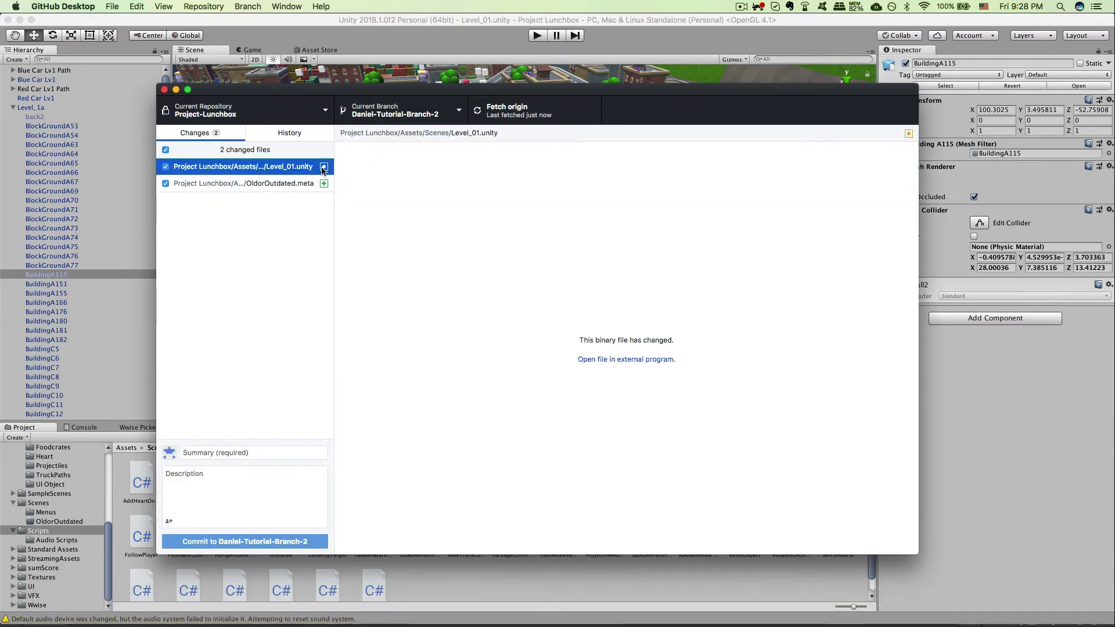
pyautogui.press('Down')
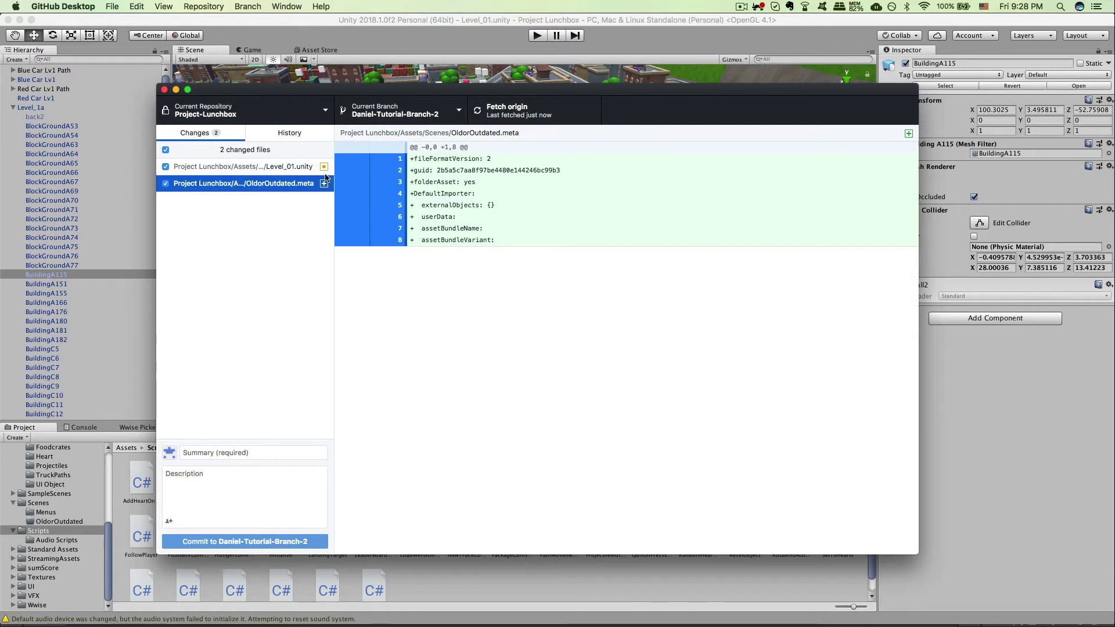
pyautogui.press('Up')
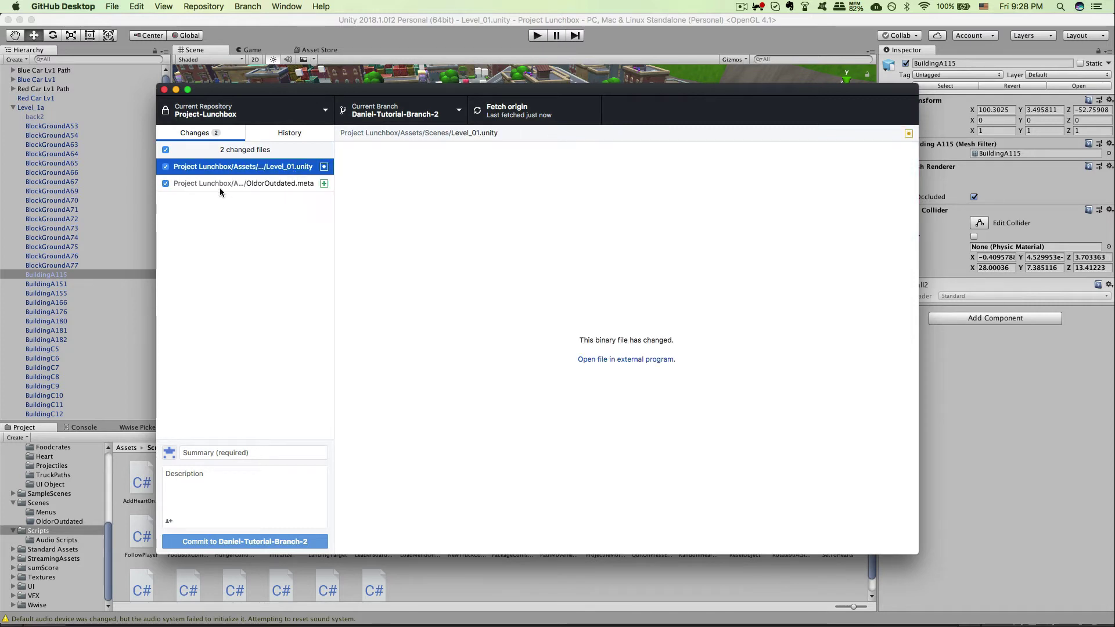
pyautogui.click(320, 185)
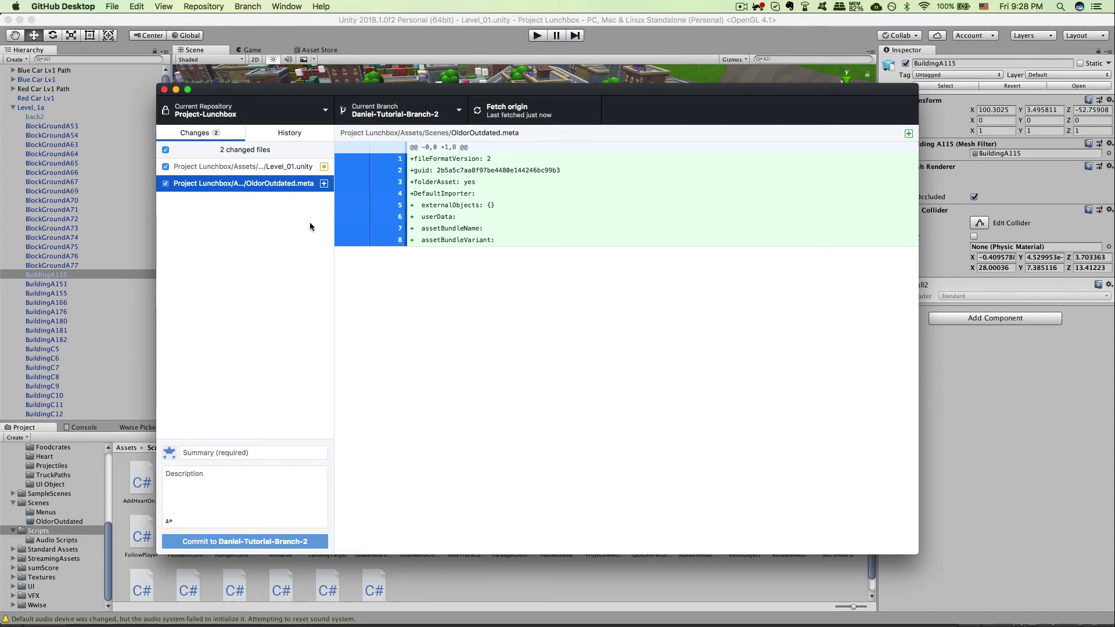
pyautogui.click(300, 169)
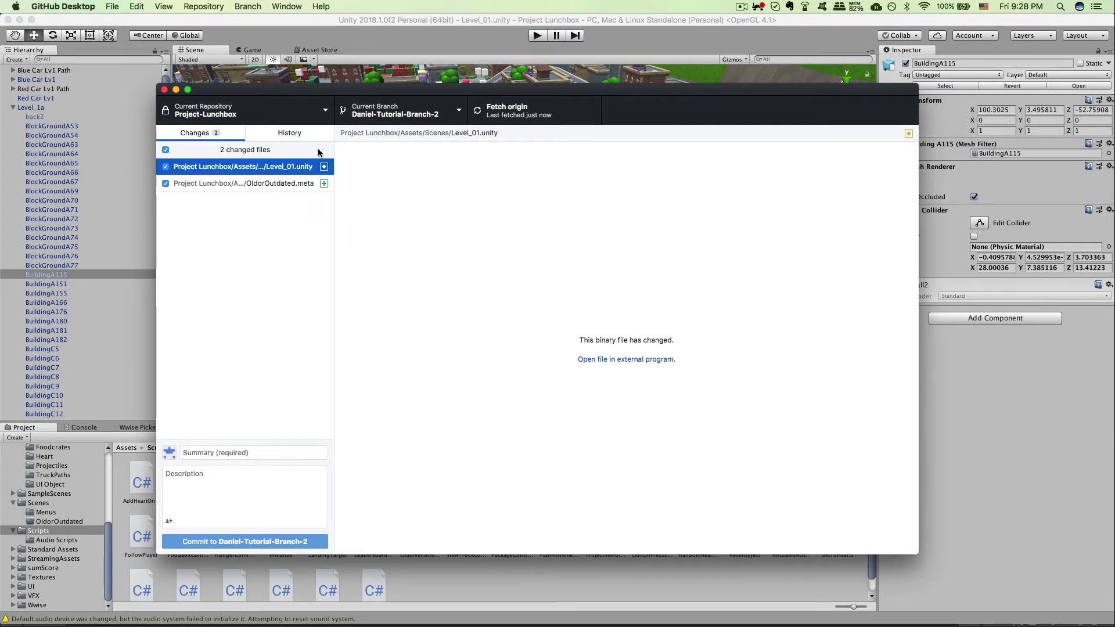
pyautogui.moveTo(479, 96); pyautogui.dragTo(477, 94)
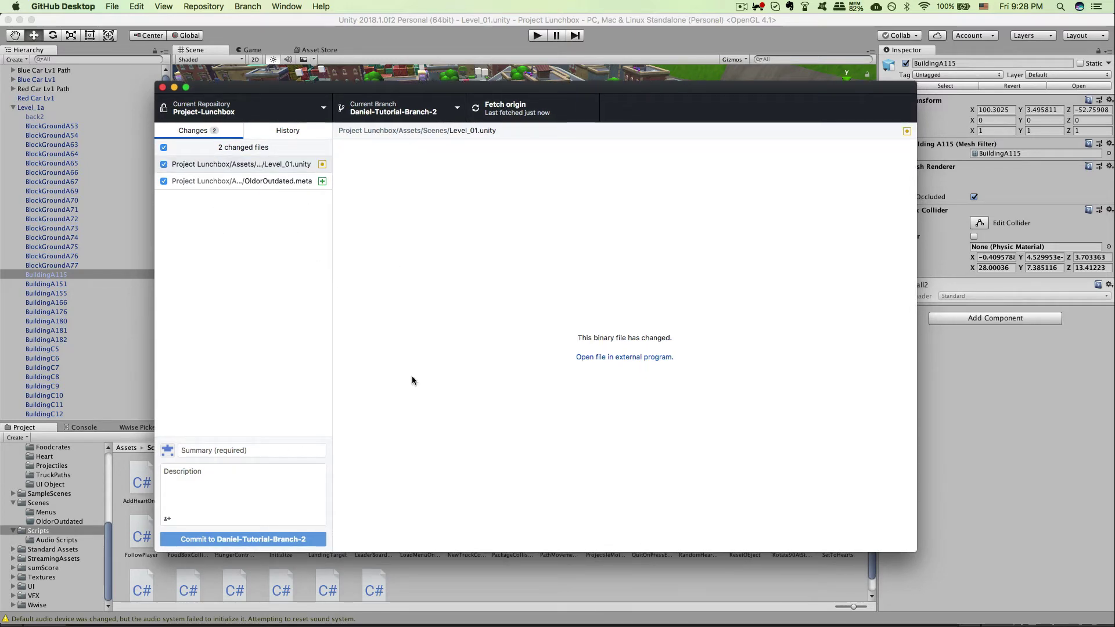
pyautogui.click(424, 17)
pyautogui.moveTo(688, 619)
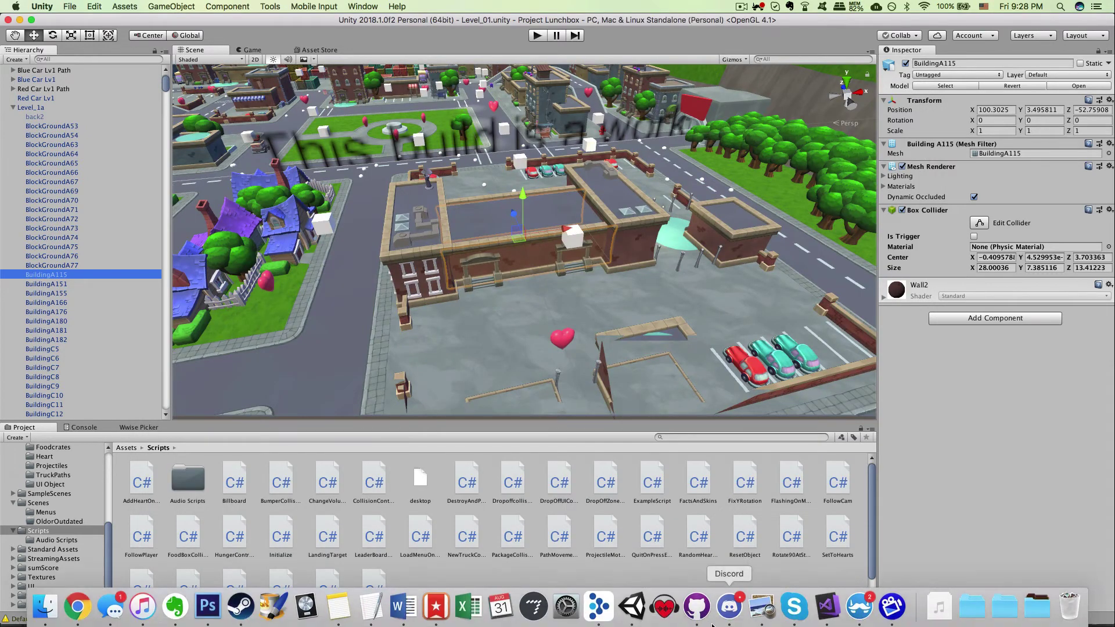
pyautogui.click(708, 618)
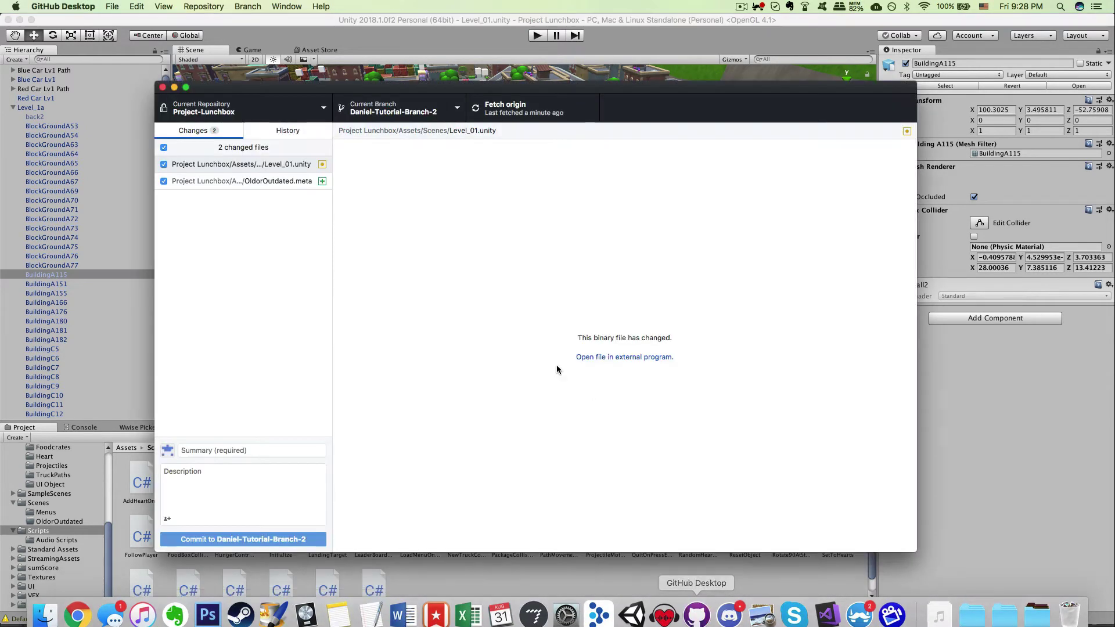
# - Commit both changed files to the current tutorial branch with the summary "Tutorial"
pyautogui.click(274, 164)
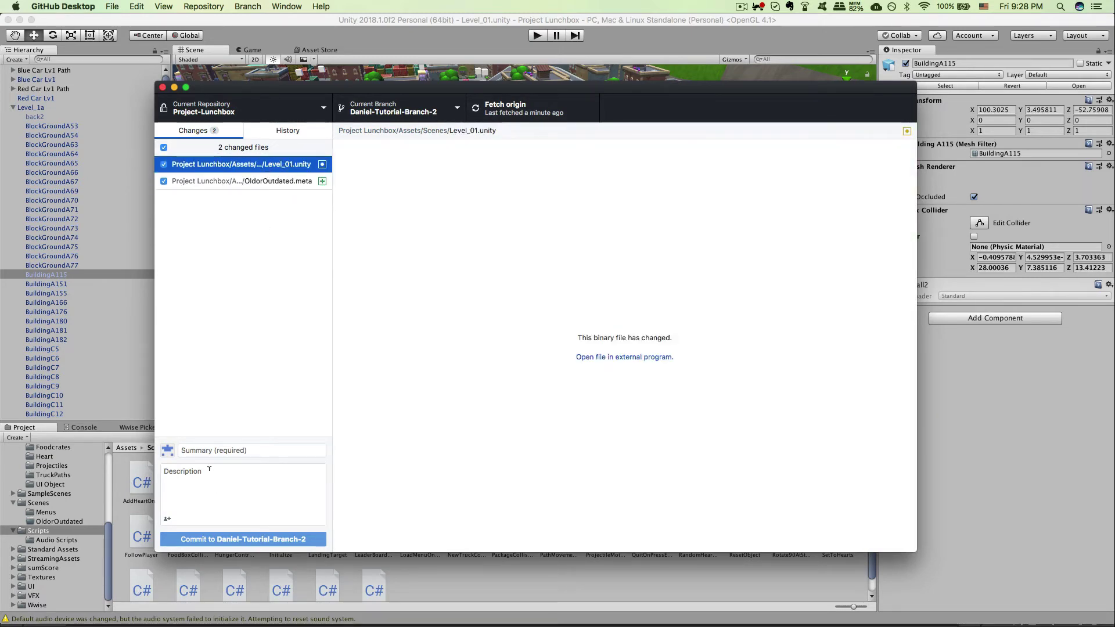
pyautogui.click(197, 450)
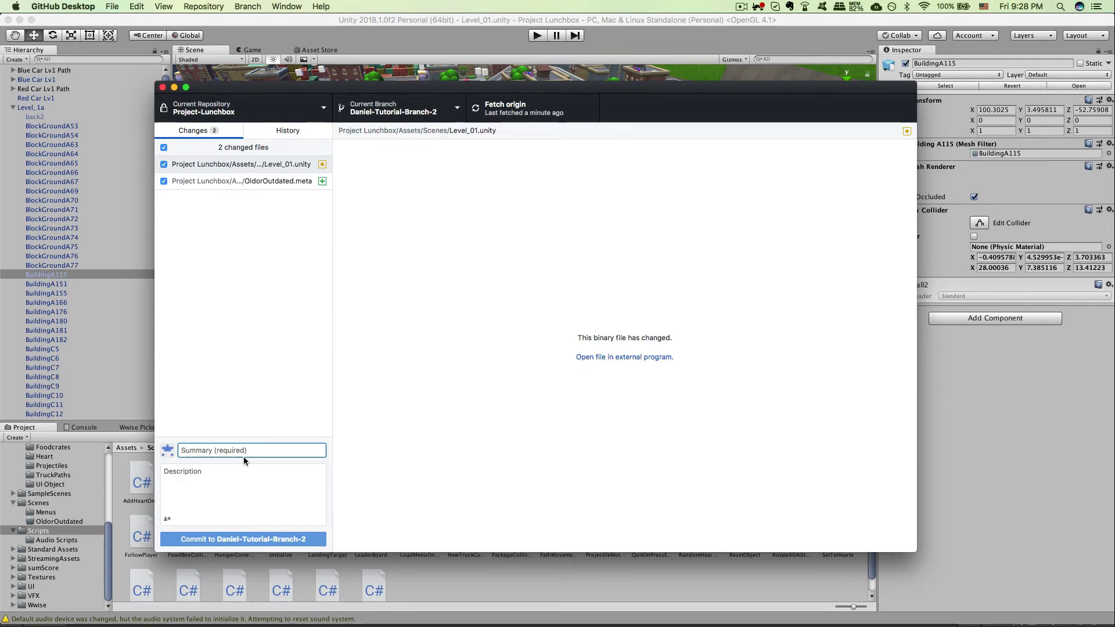
pyautogui.write('Tutorial')
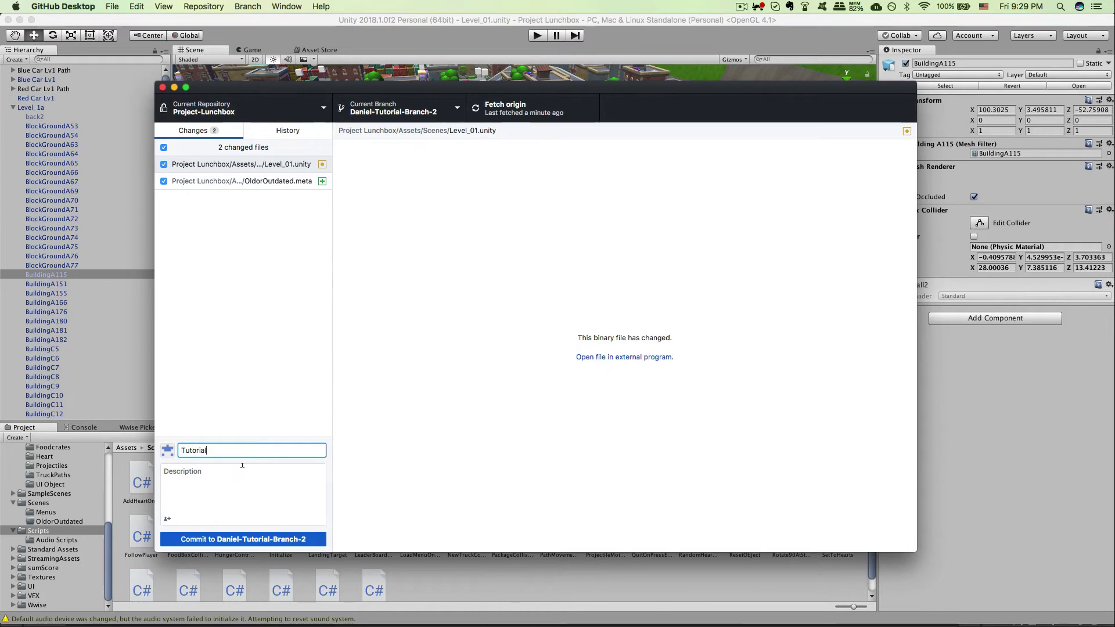
pyautogui.click(219, 531)
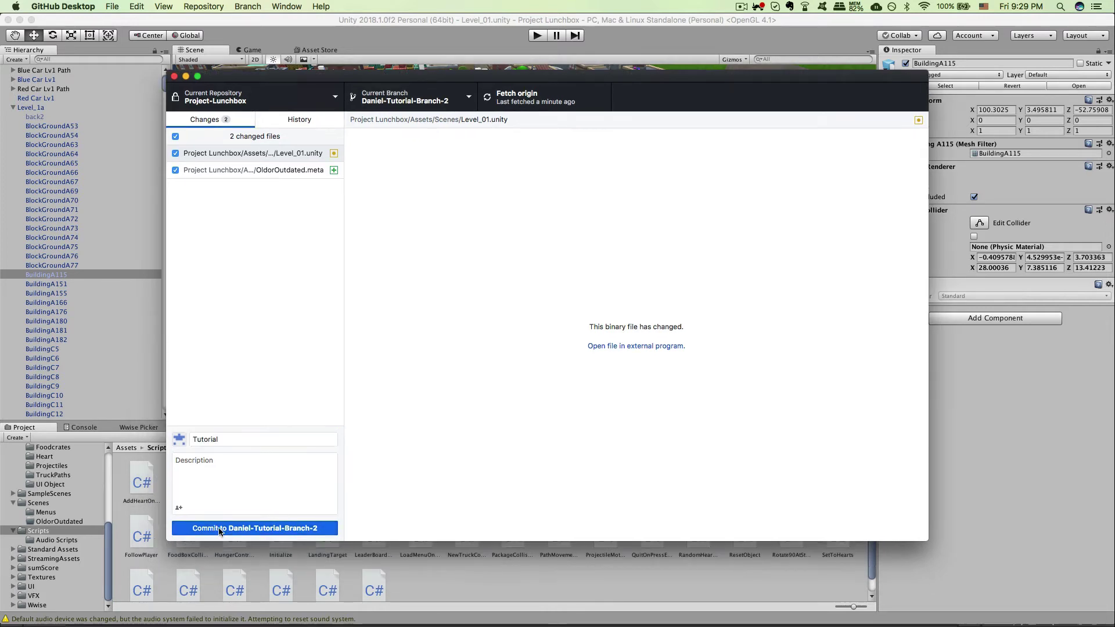
pyautogui.click(290, 529)
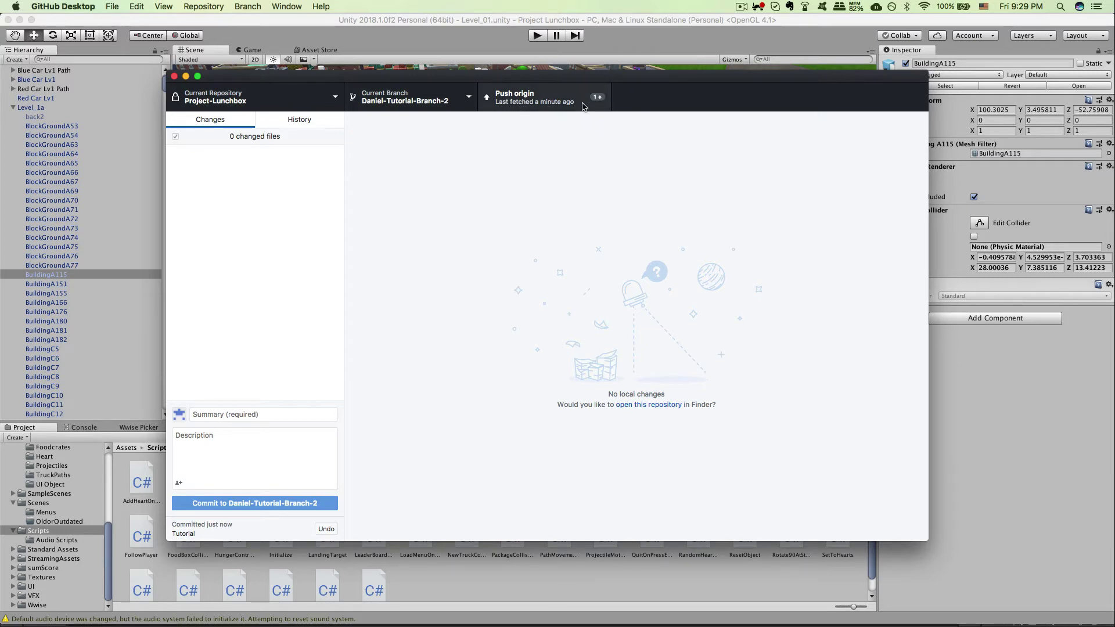
# - Push the tutorial branch's new commit to origin
pyautogui.click(582, 105)
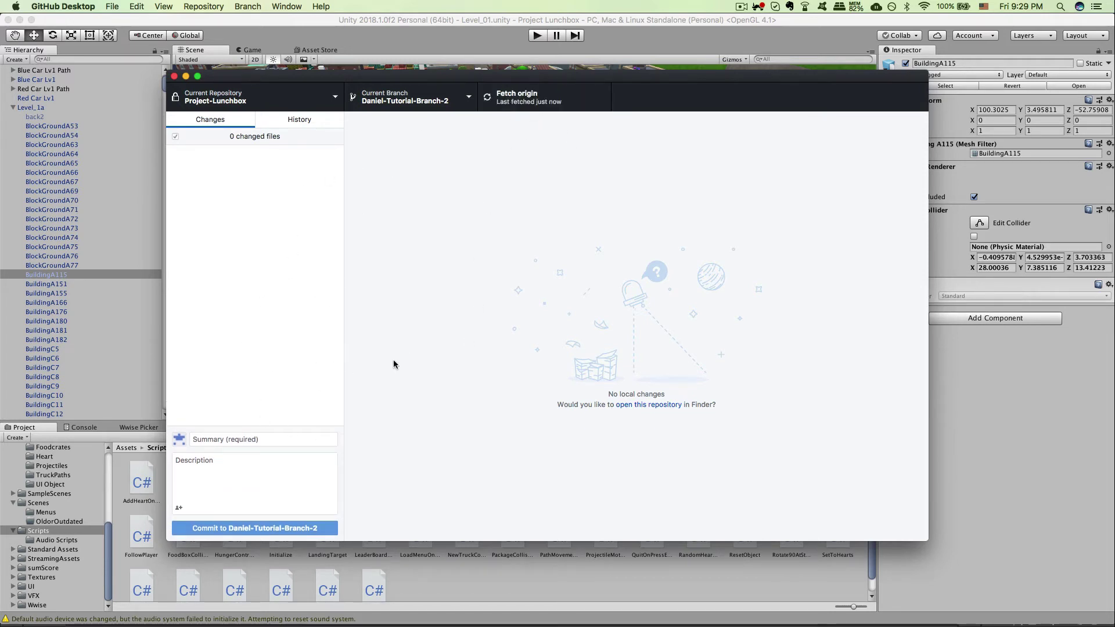
pyautogui.moveTo(656, 73); pyautogui.dragTo(650, 76)
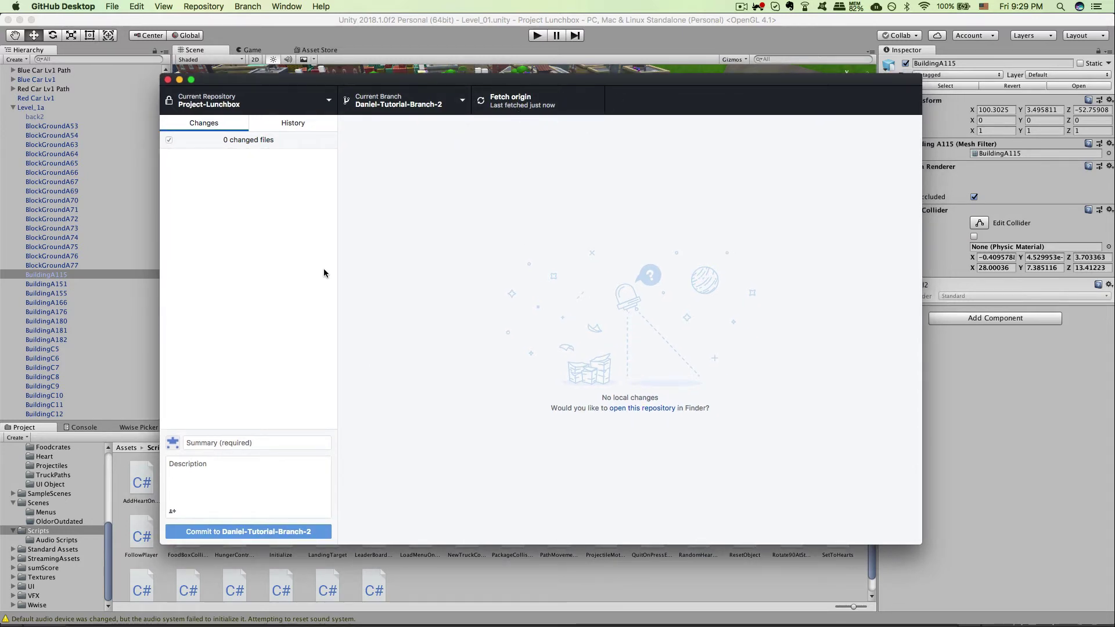
pyautogui.moveTo(617, 85); pyautogui.dragTo(607, 82)
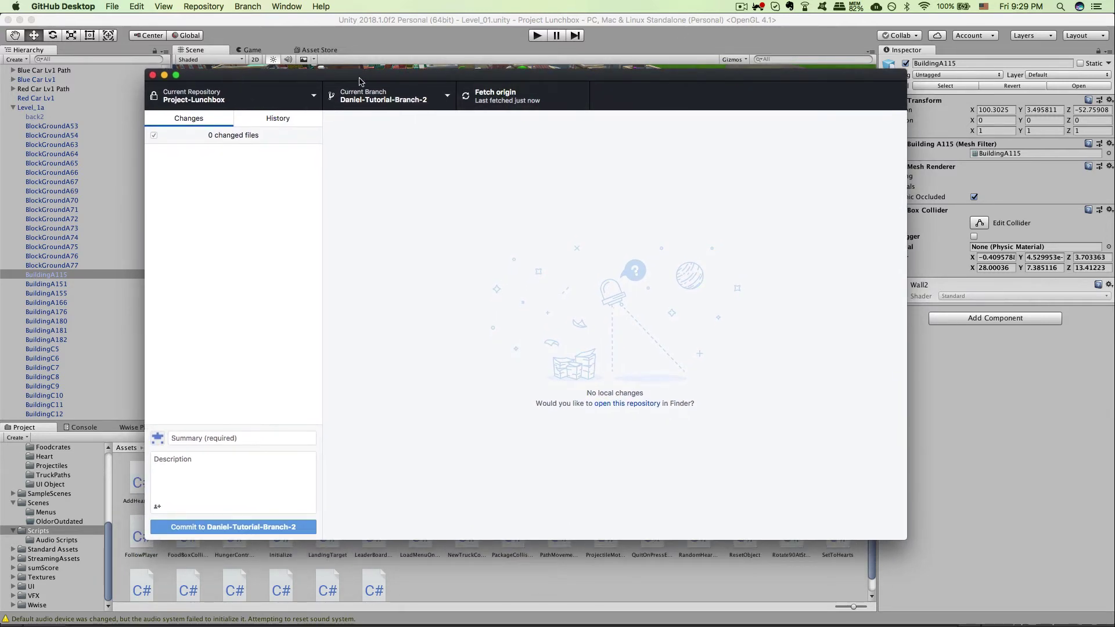
pyautogui.click(247, 7)
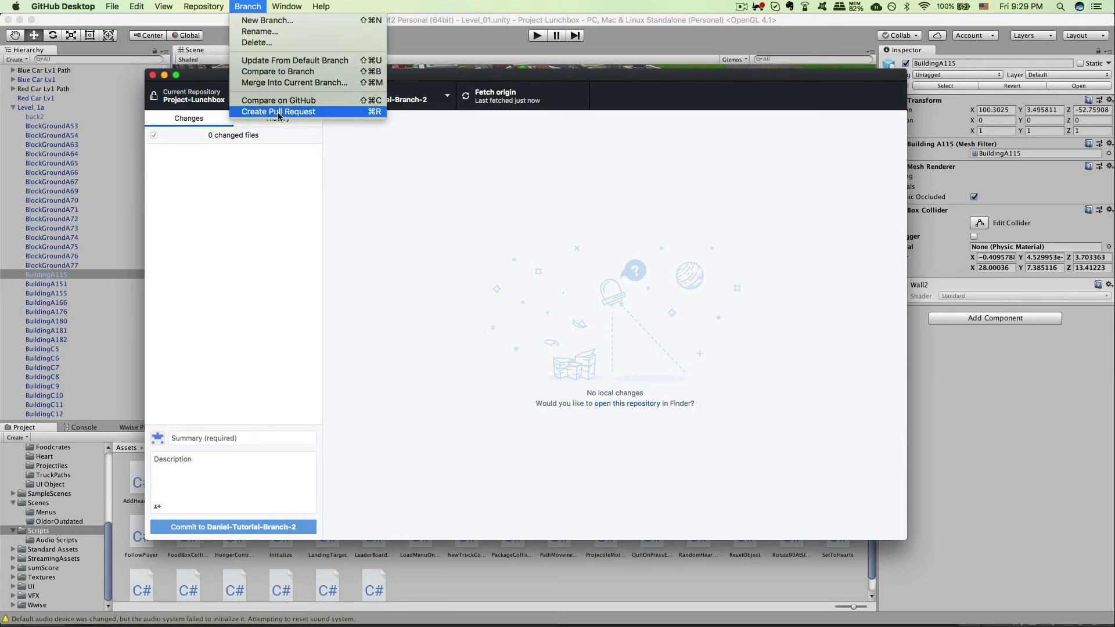
pyautogui.click(246, 6)
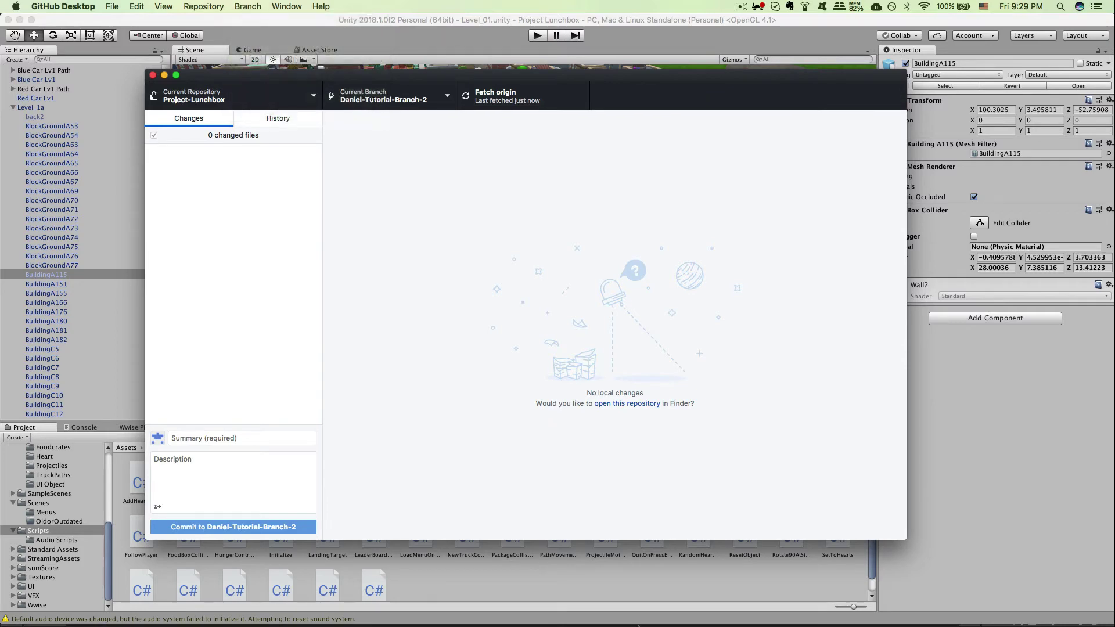
# - Switch to Photoshop, hide the Pushing layer and show the Pulling layer in the branching diagram
pyautogui.moveTo(593, 615)
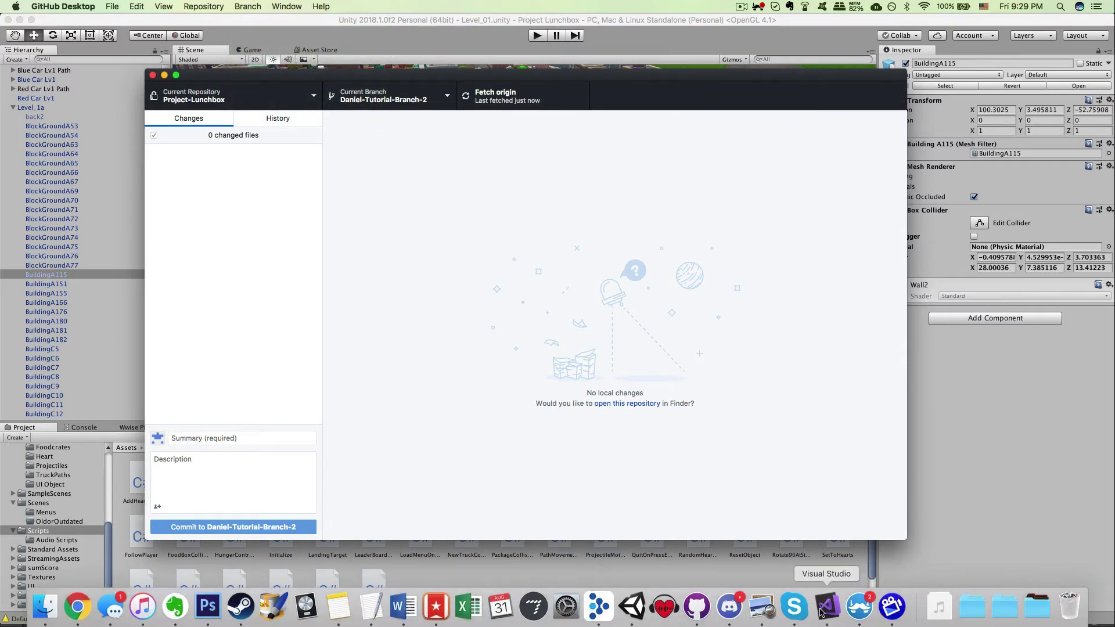
pyautogui.click(208, 606)
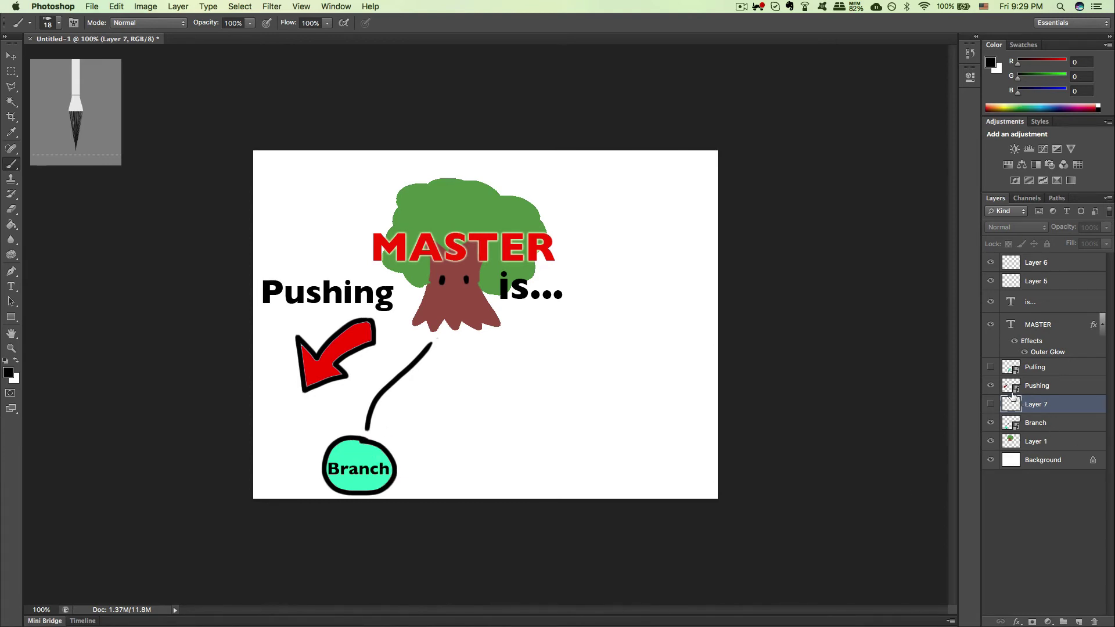
pyautogui.click(990, 386)
pyautogui.click(991, 367)
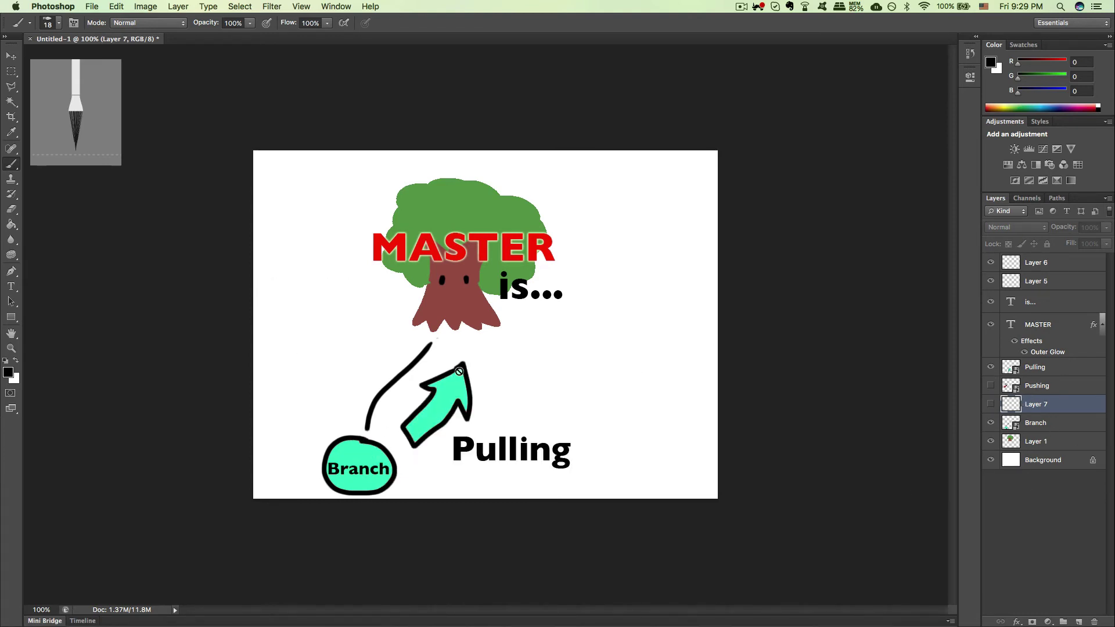
# - Switch to GitHub Desktop and start a pull request on GitHub from the current tutorial branch into master
pyautogui.moveTo(581, 616)
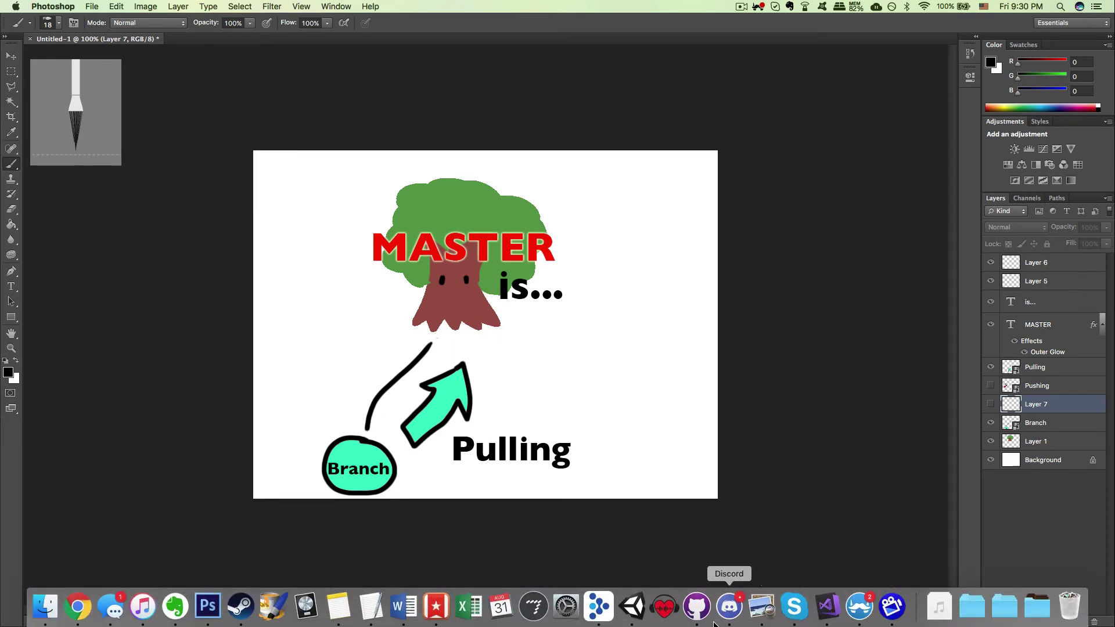
pyautogui.click(696, 606)
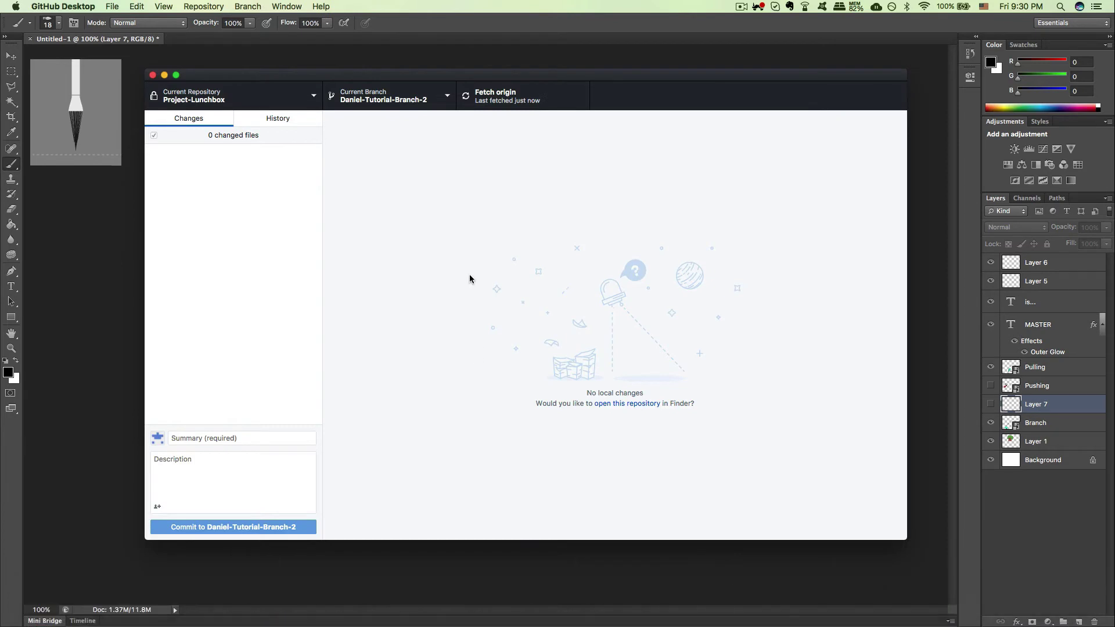
pyautogui.click(248, 6)
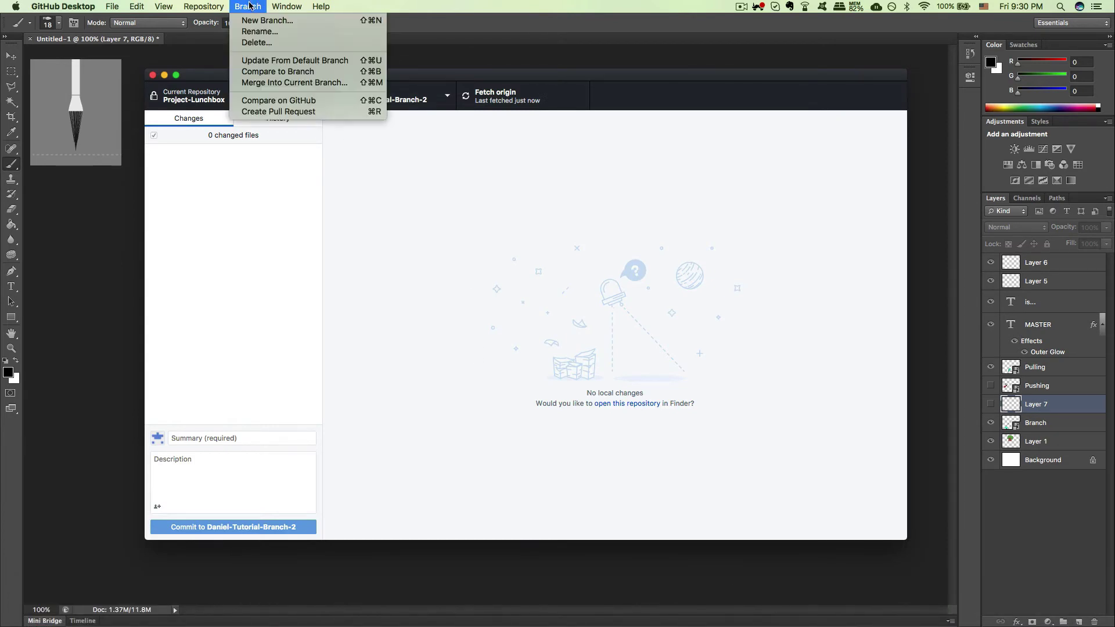
pyautogui.click(262, 112)
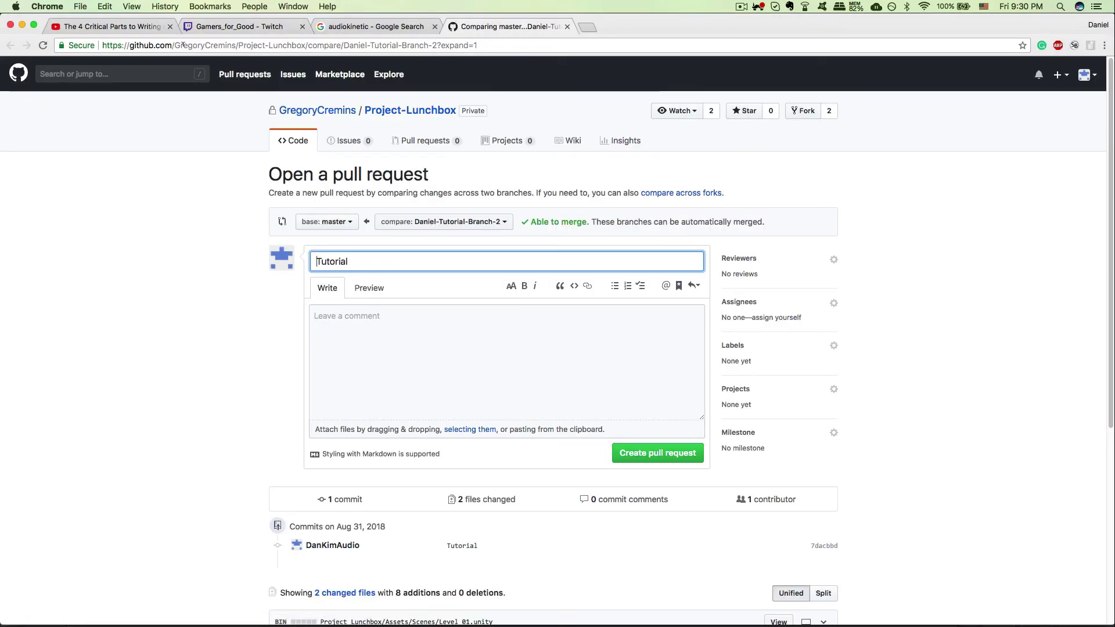
pyautogui.click(162, 195)
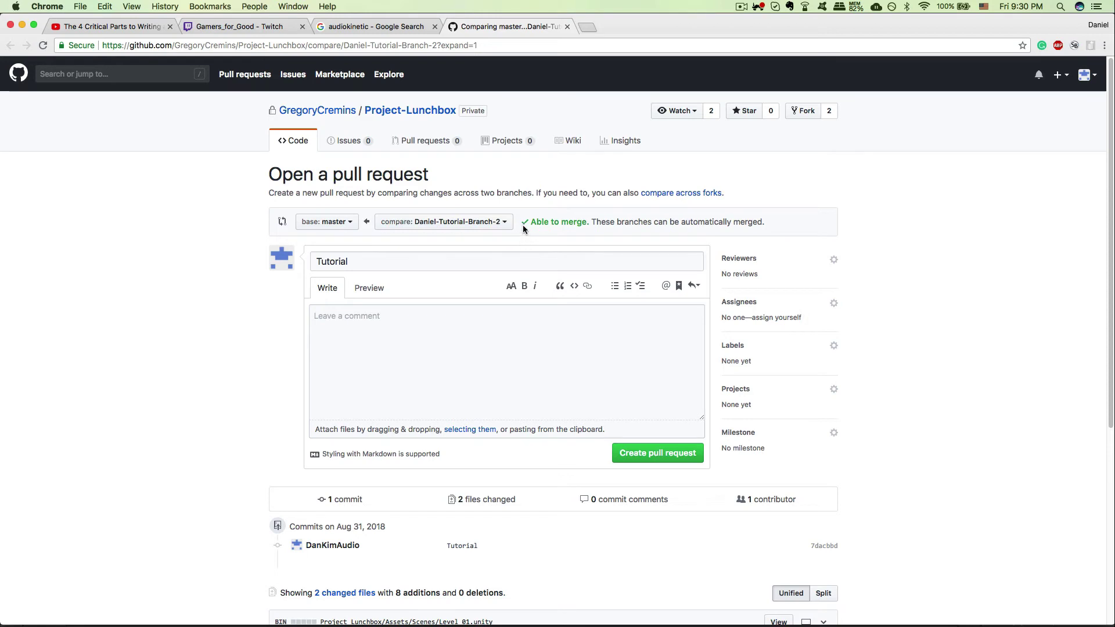
# - Check the pull request form's merge status for the tutorial branch and master
pyautogui.click(415, 267)
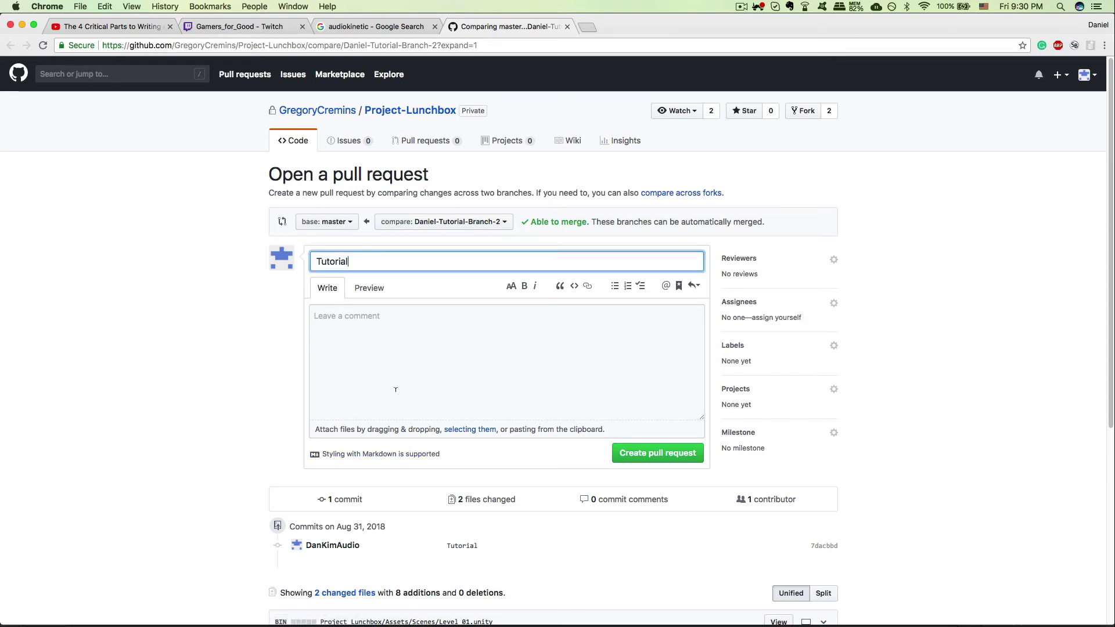
pyautogui.click(250, 394)
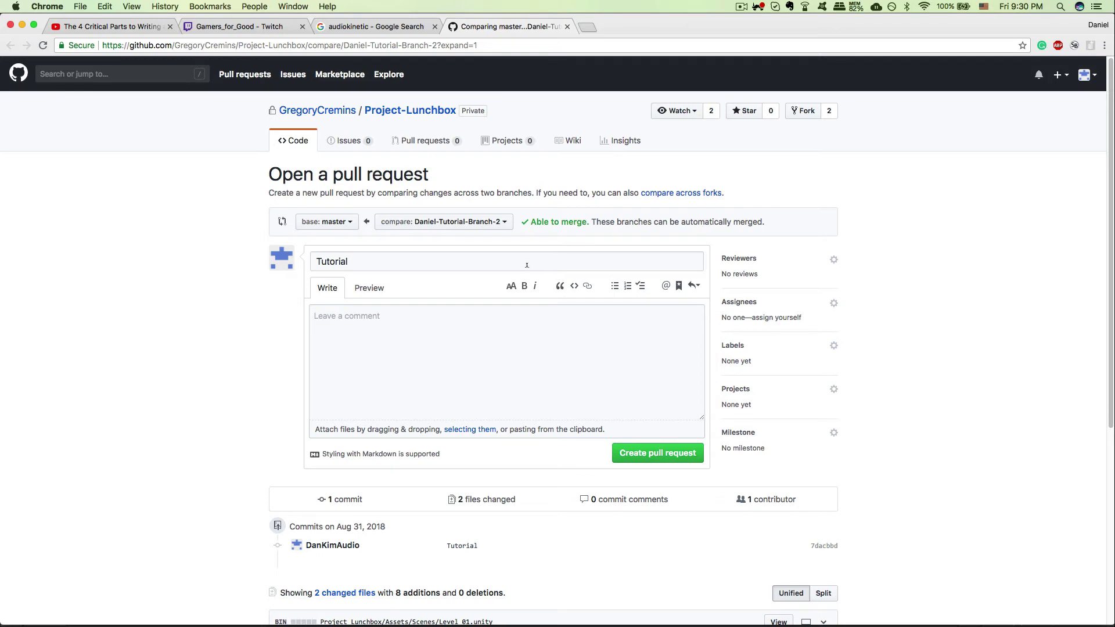
pyautogui.moveTo(523, 225); pyautogui.dragTo(674, 227)
pyautogui.click(527, 231)
pyautogui.moveTo(527, 231); pyautogui.dragTo(628, 227)
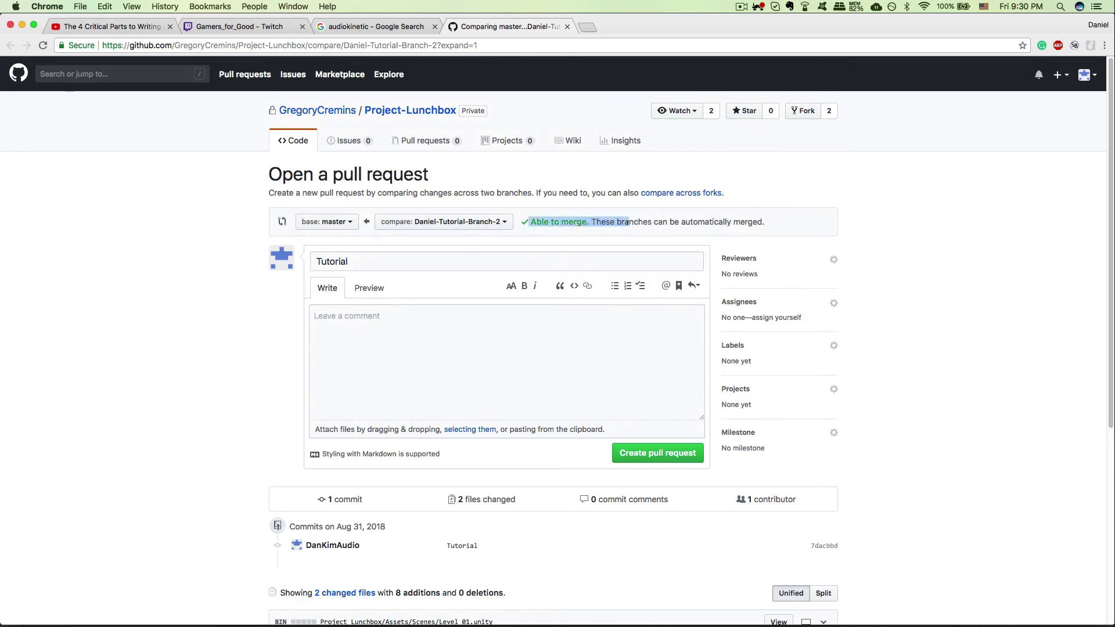
pyautogui.click(615, 234)
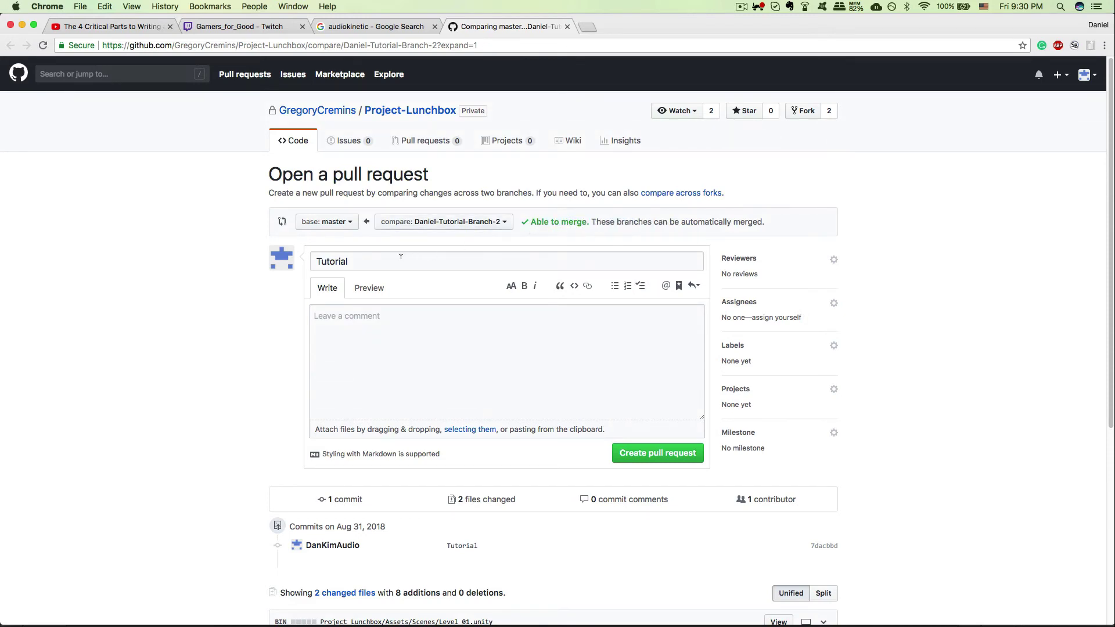
# - Create the pull request with the title "Tutorial" and an empty comment
pyautogui.click(359, 261)
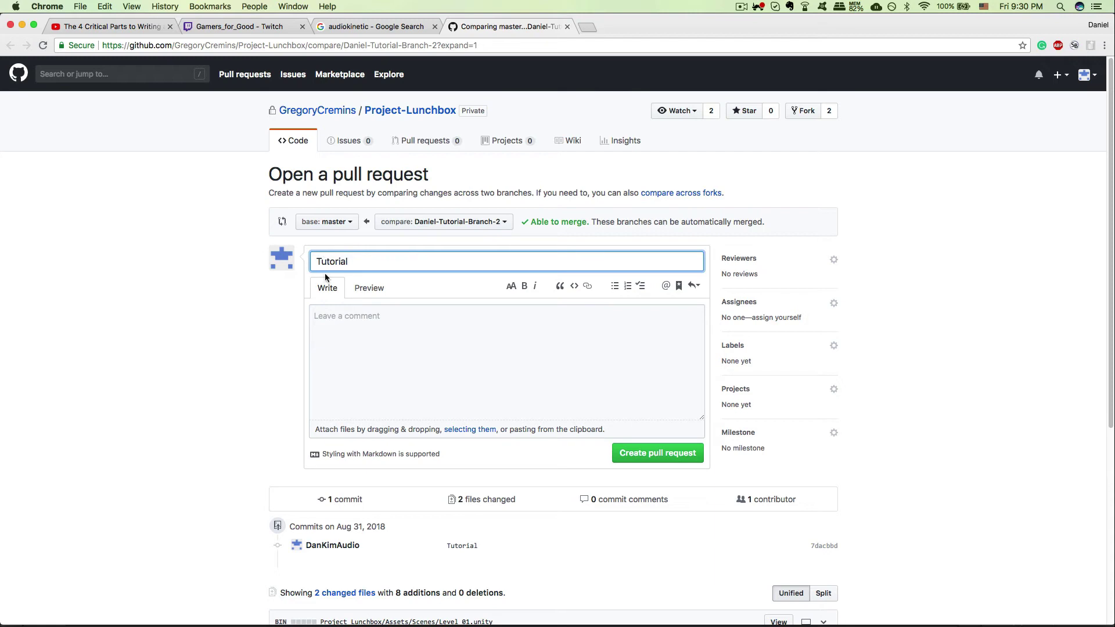
pyautogui.click(372, 328)
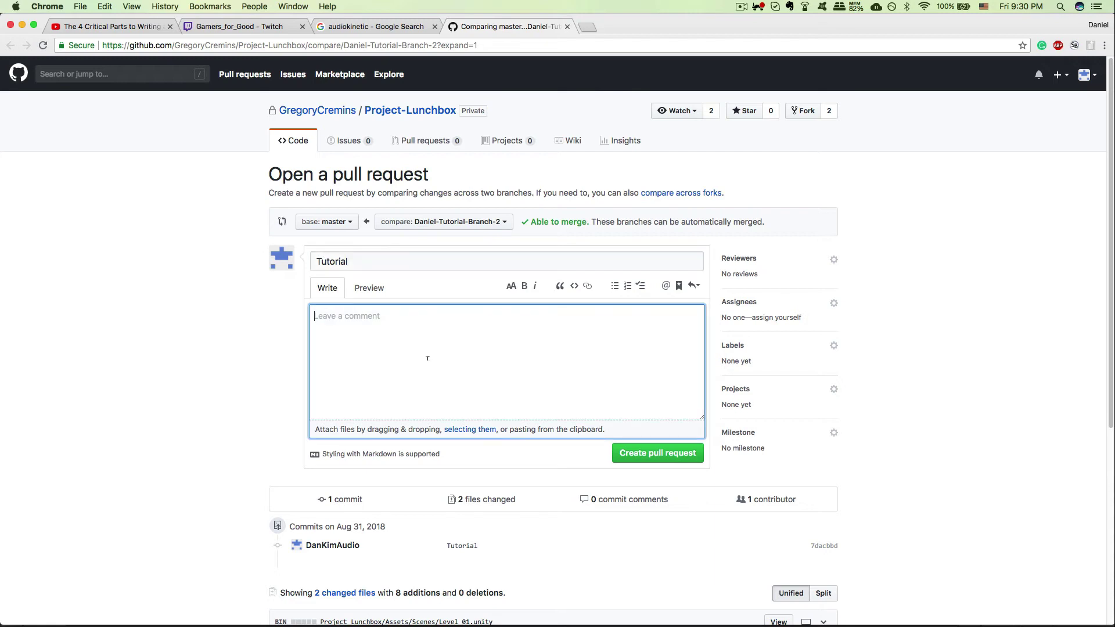
pyautogui.click(650, 458)
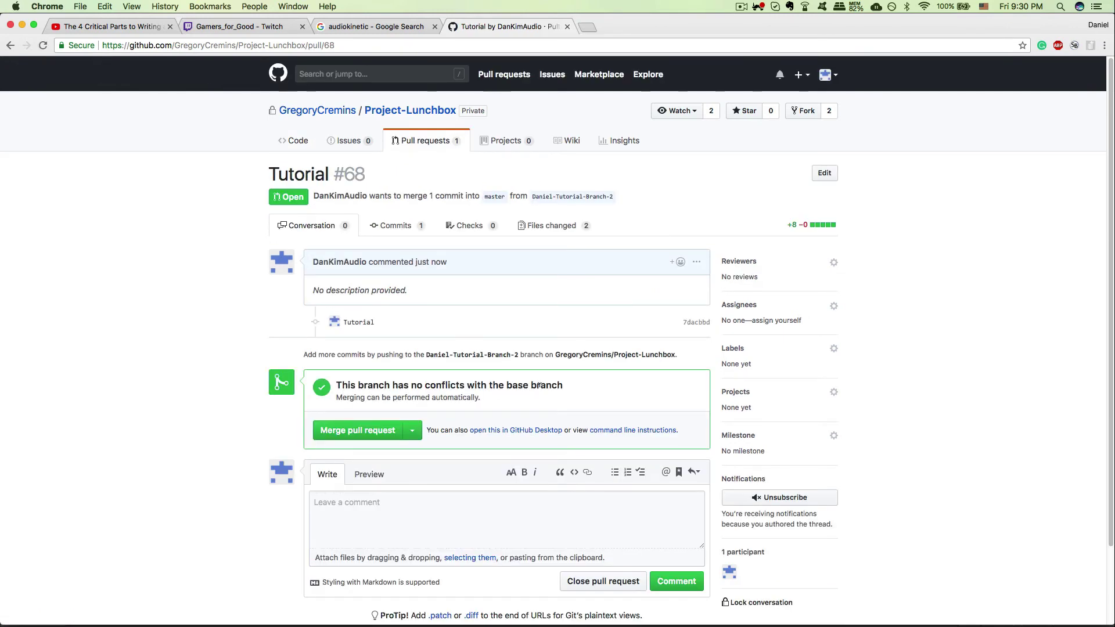
# - Merge the Tutorial pull request into master with the default merge message
pyautogui.scroll(-3, 539, 385)
pyautogui.moveTo(349, 311); pyautogui.dragTo(499, 310)
pyautogui.click(544, 310)
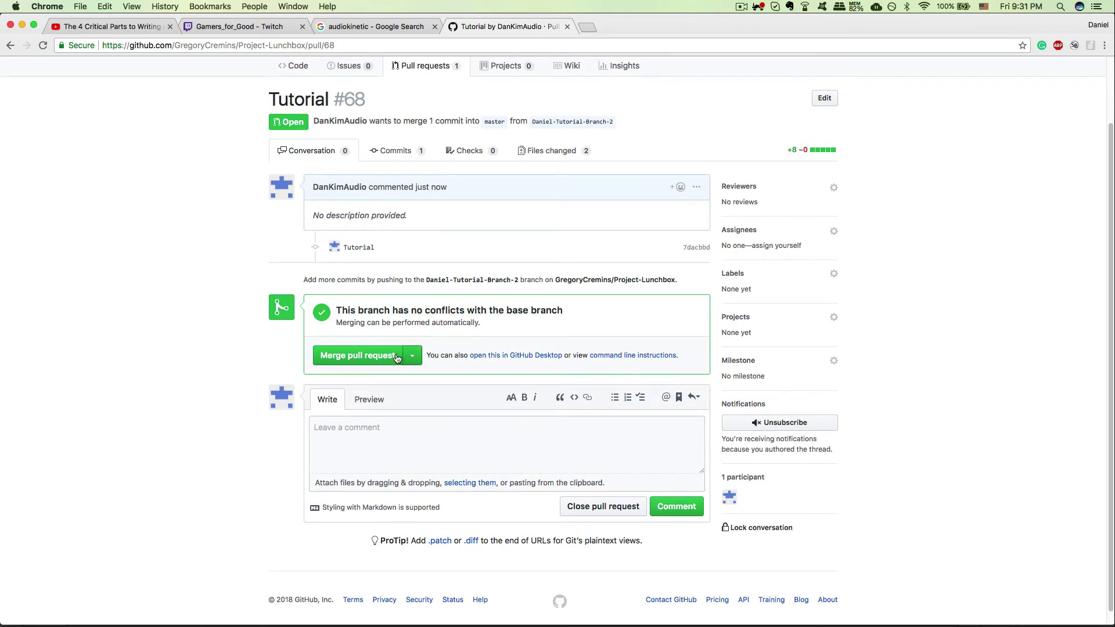
pyautogui.click(364, 363)
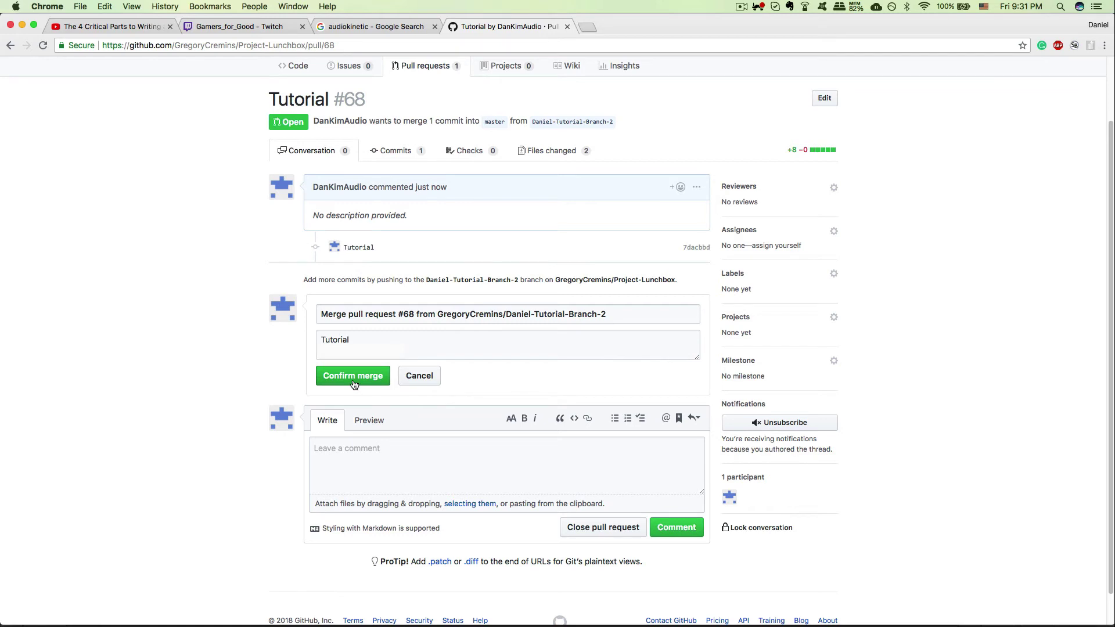
pyautogui.click(353, 377)
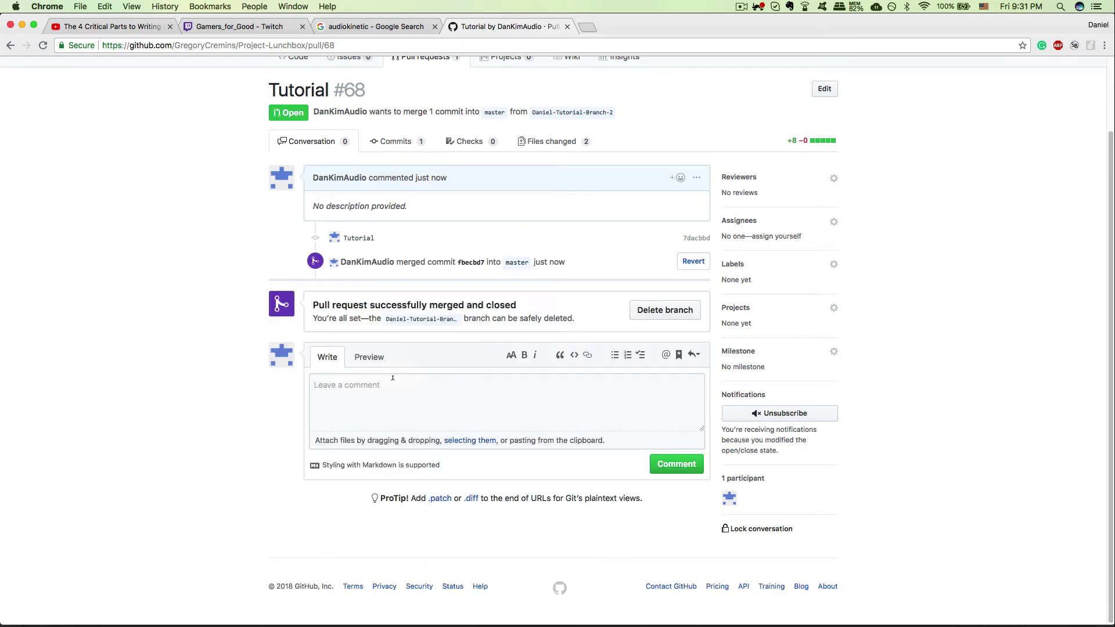
# - Read the pull request's merge result and the note about deleting the tutorial branch
pyautogui.moveTo(319, 303); pyautogui.dragTo(447, 305)
pyautogui.click(483, 314)
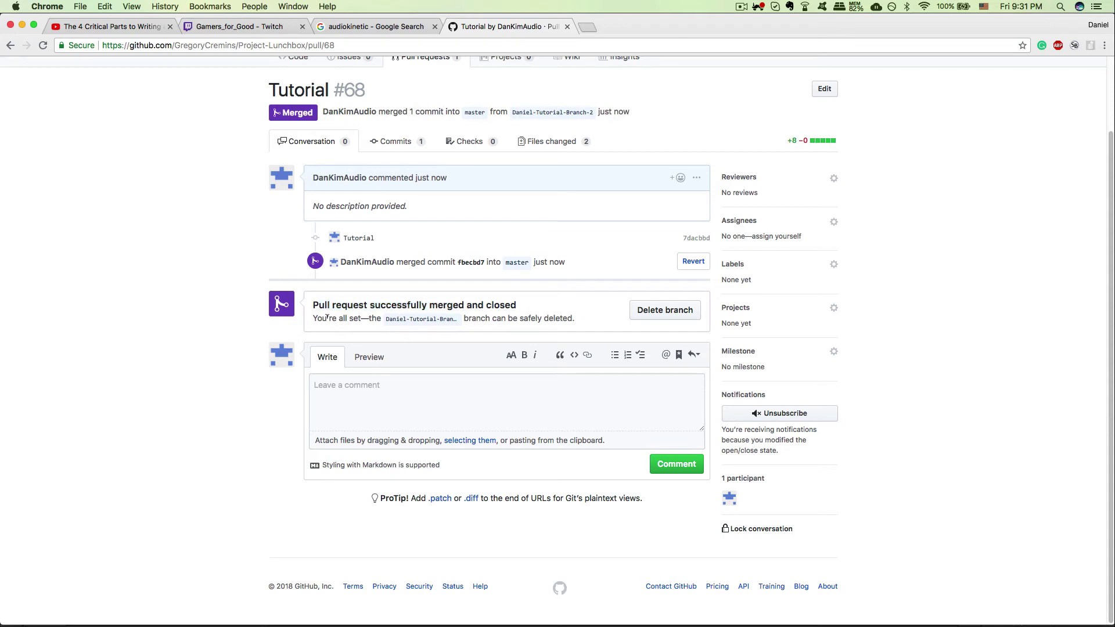
pyautogui.moveTo(323, 318); pyautogui.dragTo(561, 319)
pyautogui.click(383, 319)
pyautogui.click(449, 312)
pyautogui.click(581, 318)
# - Switch to GitHub Desktop and make the personal audio branch the current branch
pyautogui.press('super+Tab')
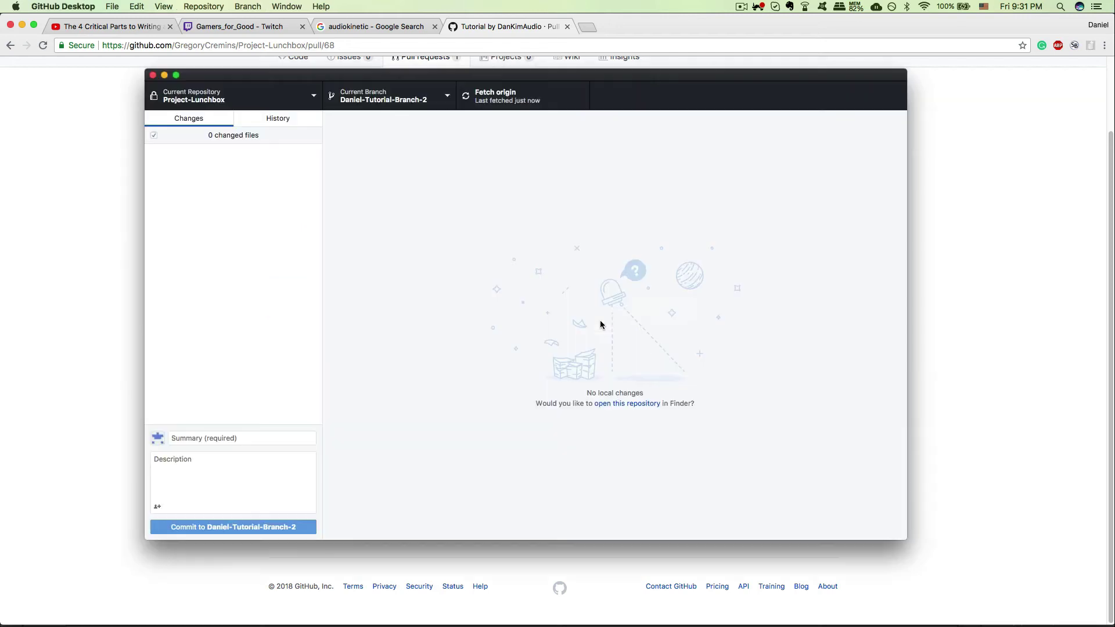
pyautogui.click(405, 100)
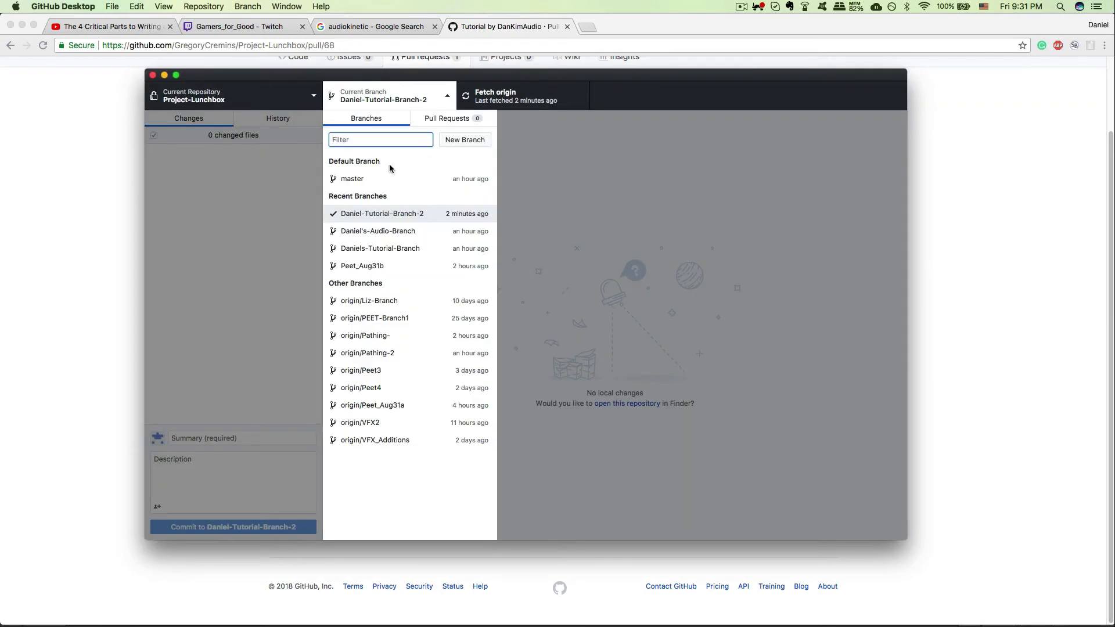
pyautogui.click(396, 232)
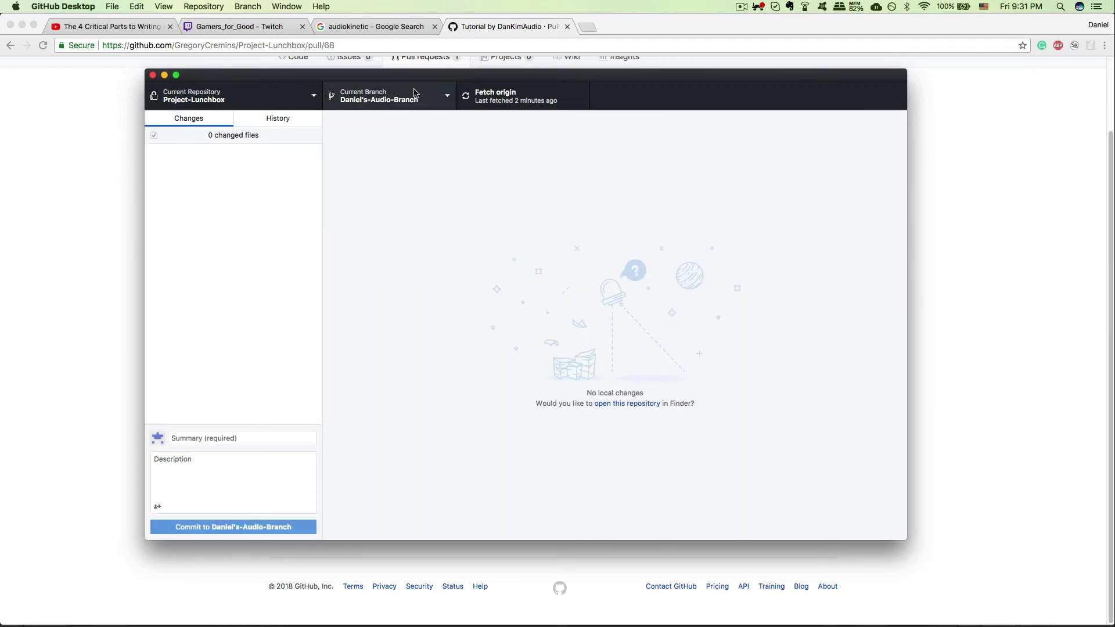
# - Update the audio branch from the default branch, master
pyautogui.moveTo(419, 75); pyautogui.dragTo(429, 77)
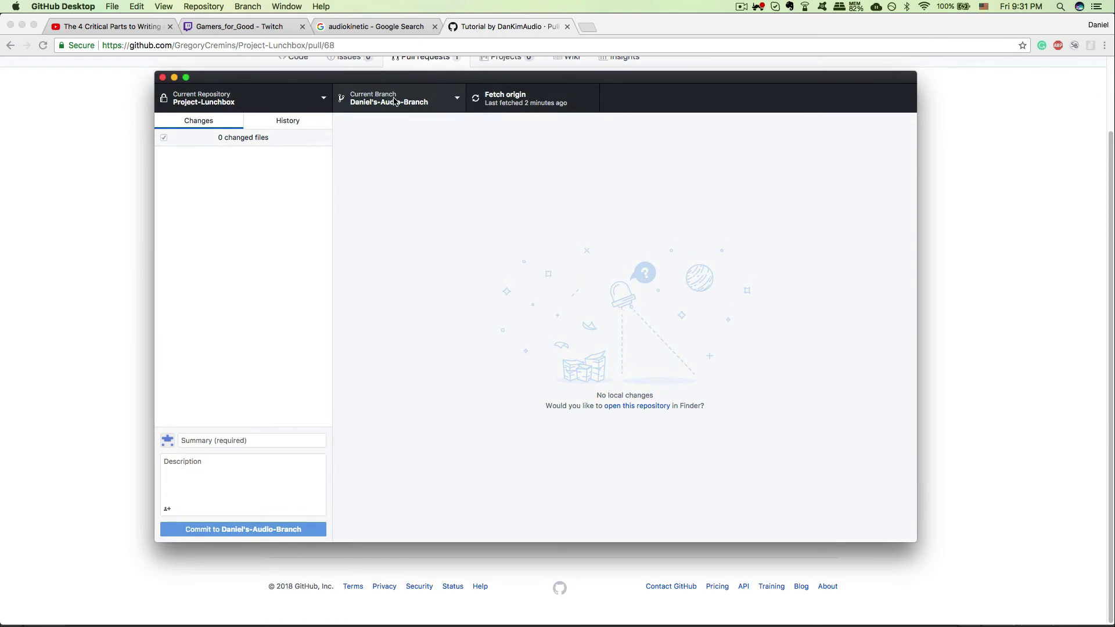
pyautogui.click(245, 6)
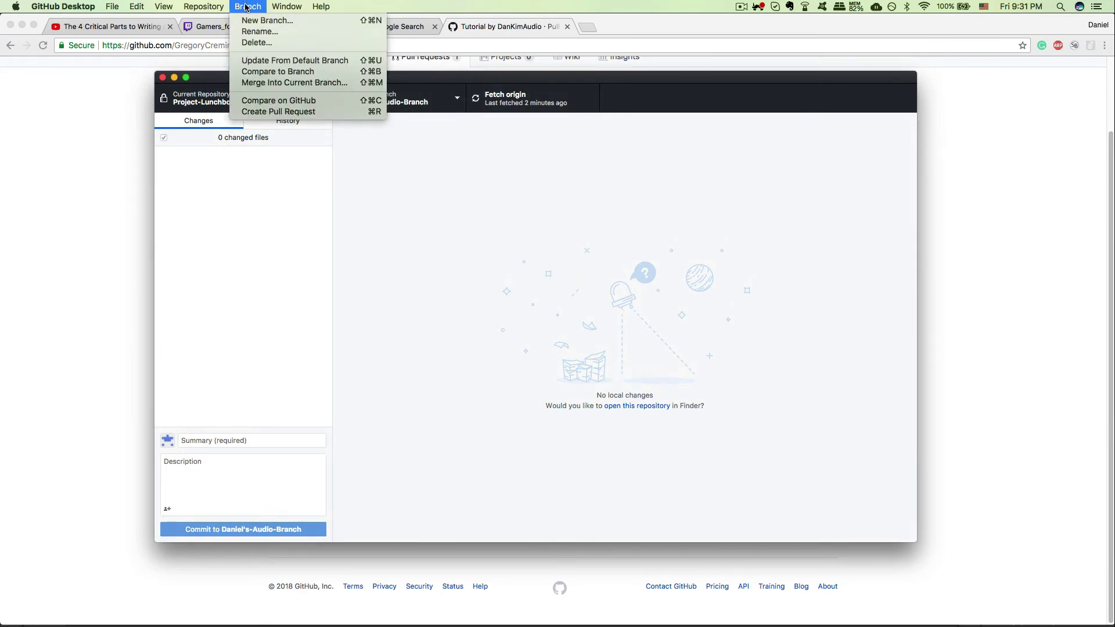
pyautogui.click(274, 61)
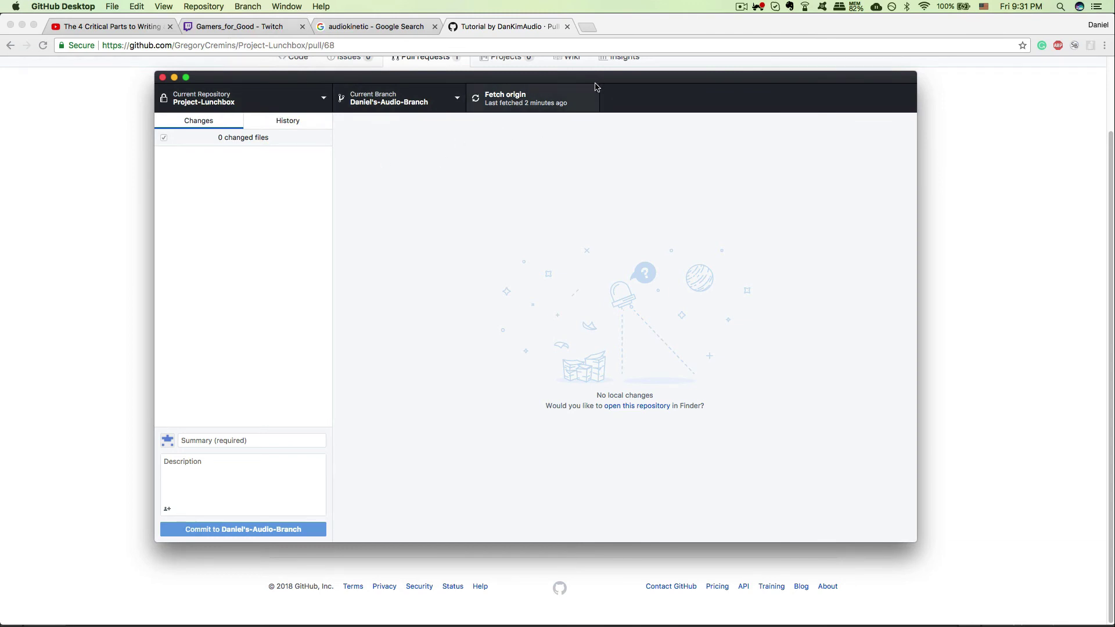
pyautogui.click(415, 102)
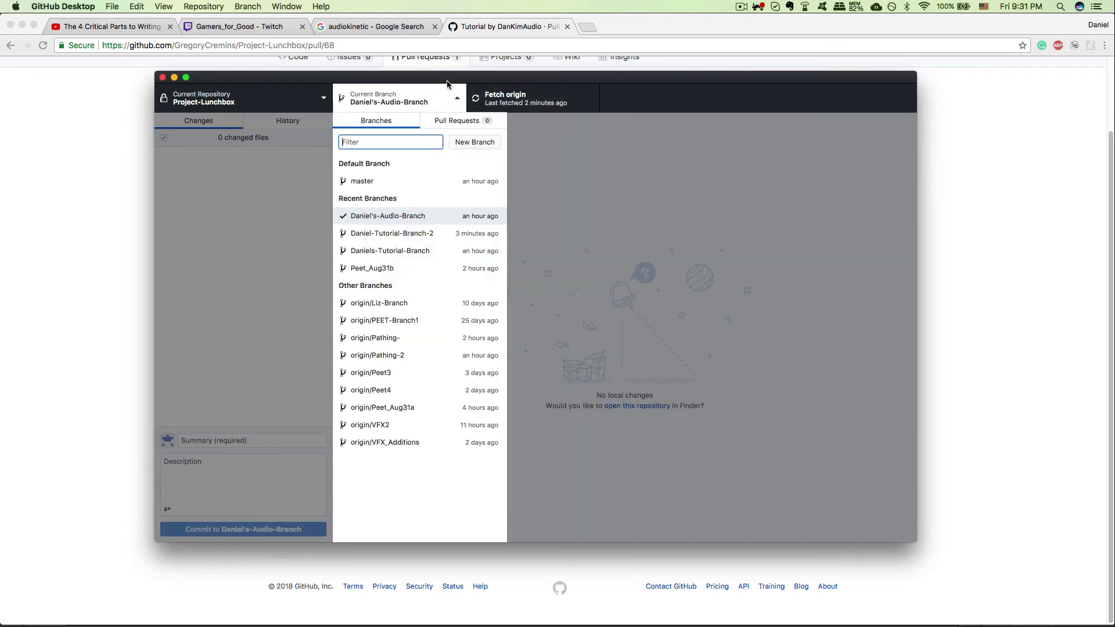
pyautogui.click(444, 100)
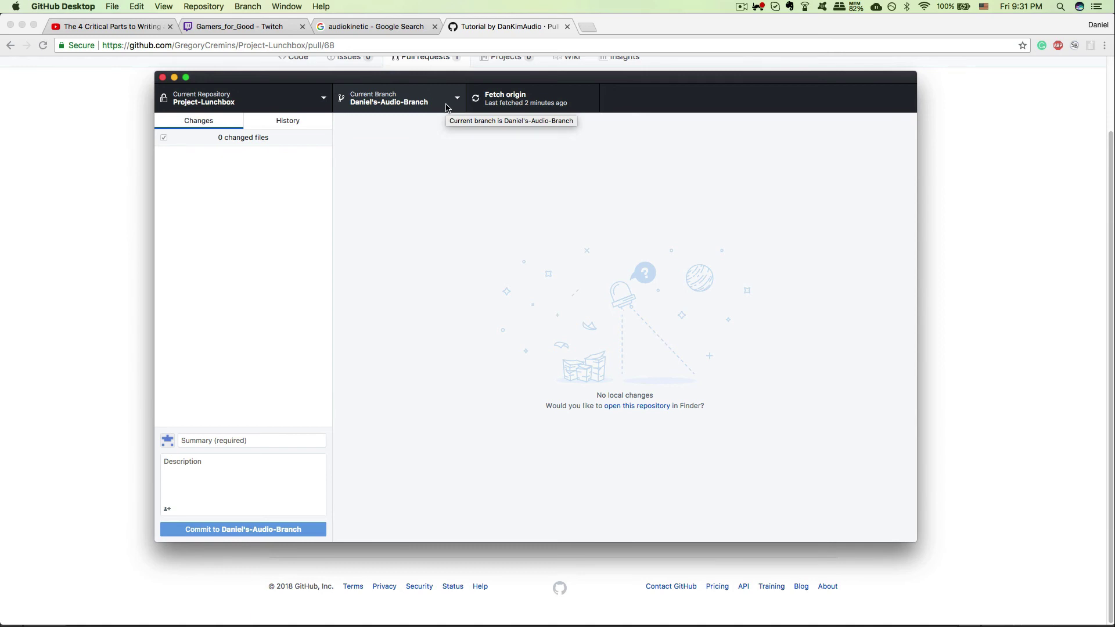
pyautogui.click(248, 7)
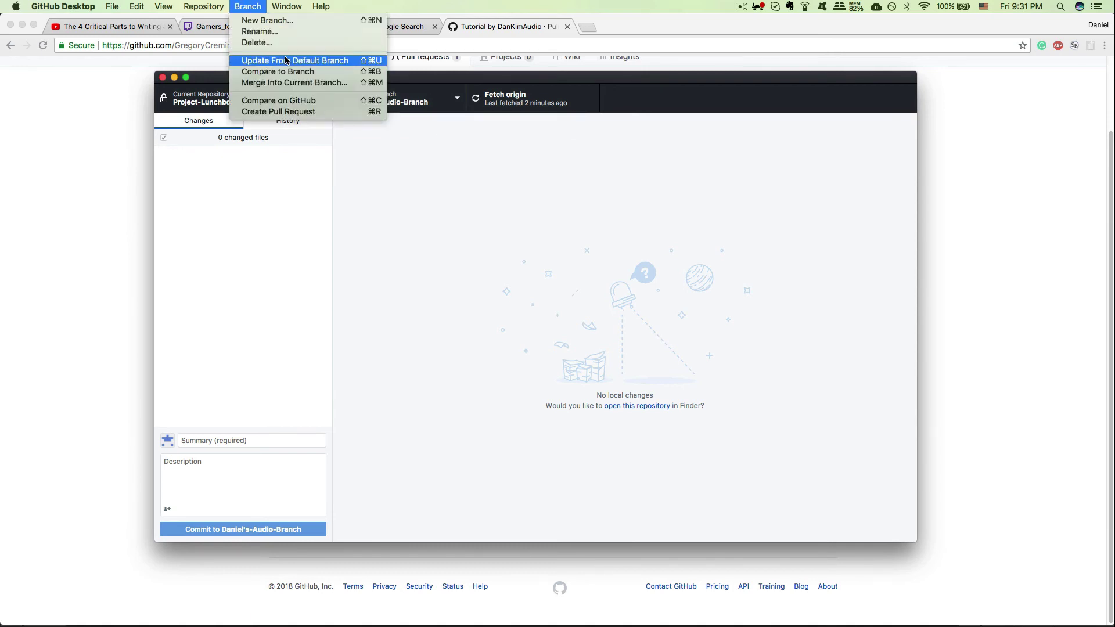
pyautogui.click(285, 60)
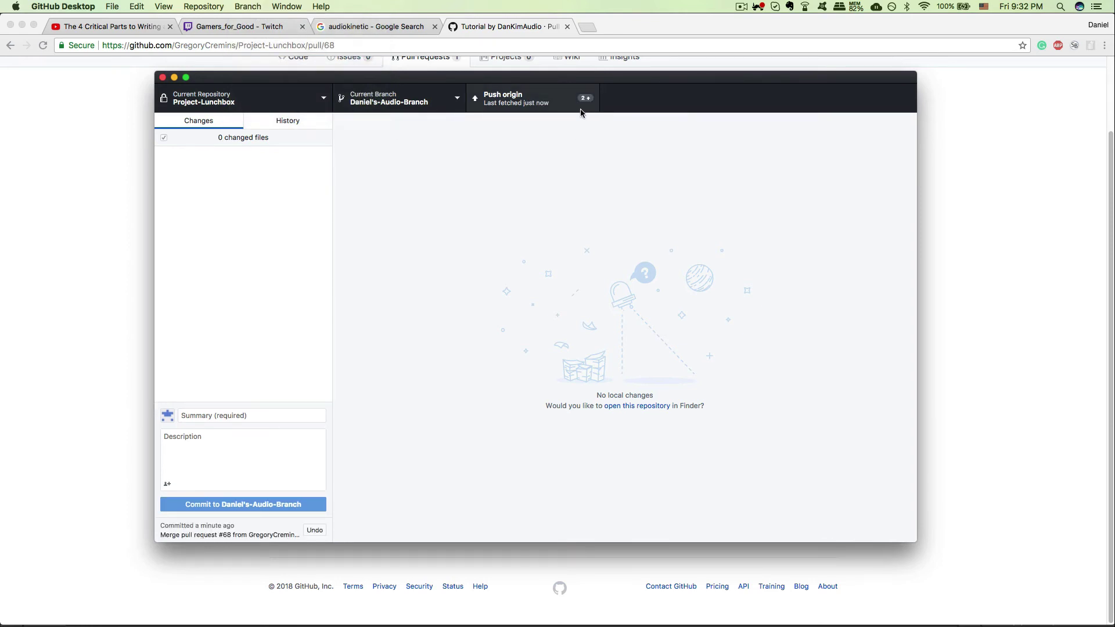
pyautogui.click(411, 104)
pyautogui.click(411, 104)
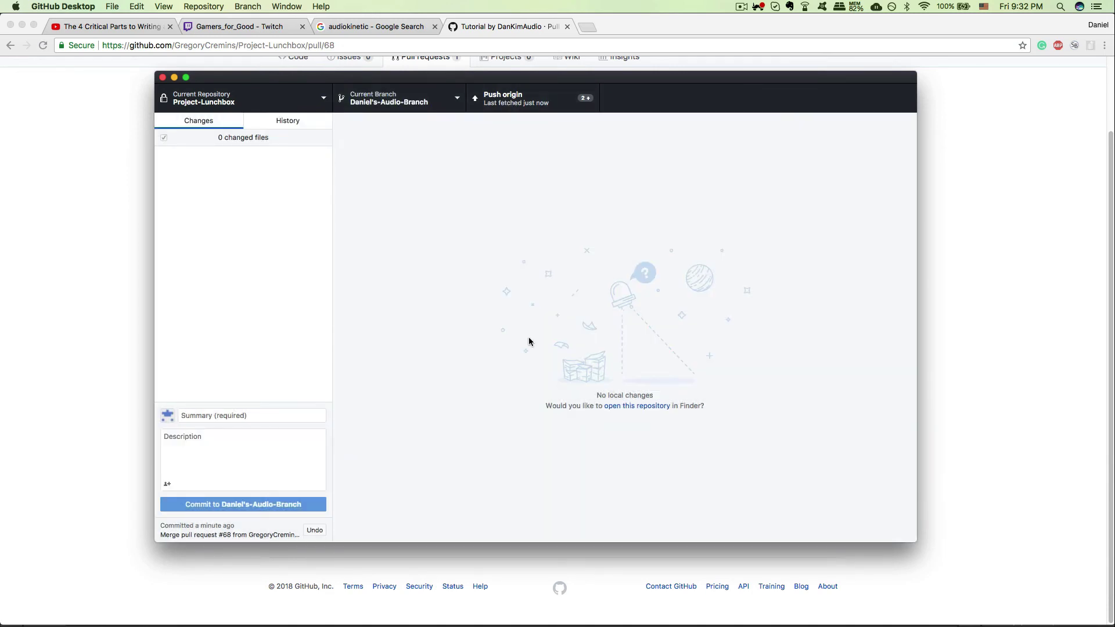
# - Switch to Photoshop, show the Pushing layer and hide the Pulling layer in the branching diagram
pyautogui.moveTo(558, 610)
pyautogui.click(209, 607)
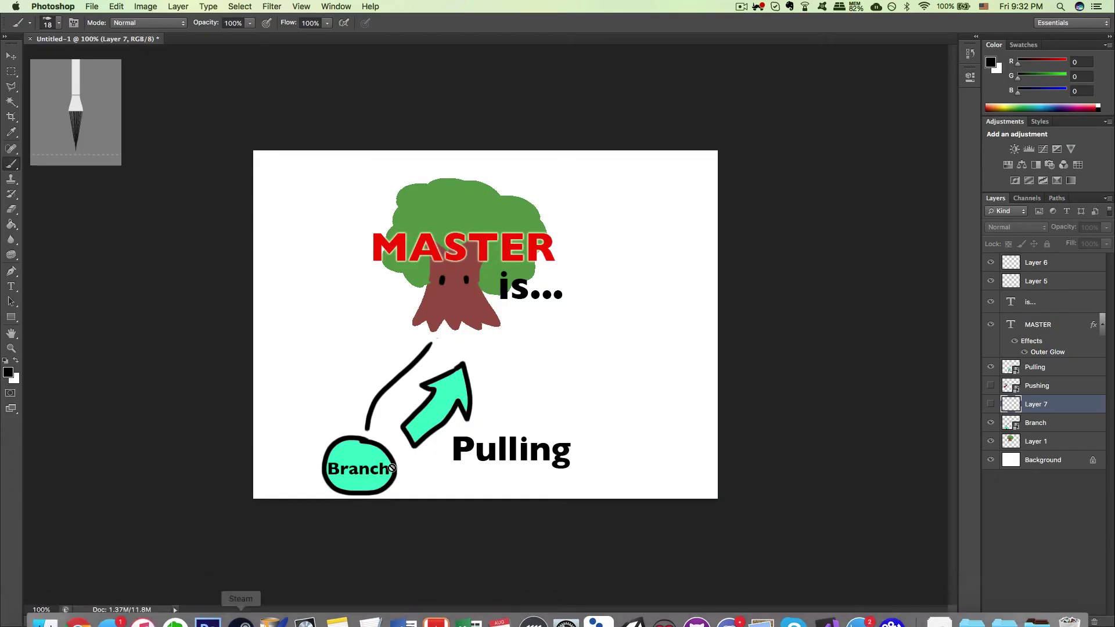
pyautogui.click(991, 385)
pyautogui.click(990, 367)
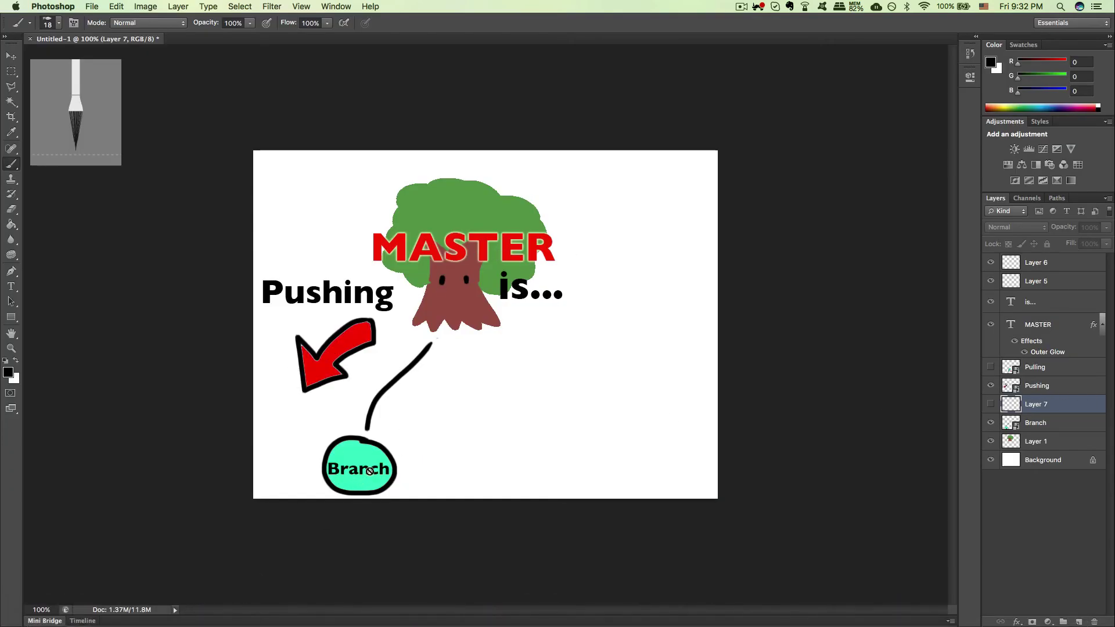
# - Switch to GitHub Desktop and push the audio branch's merged commits to origin
pyautogui.click(710, 621)
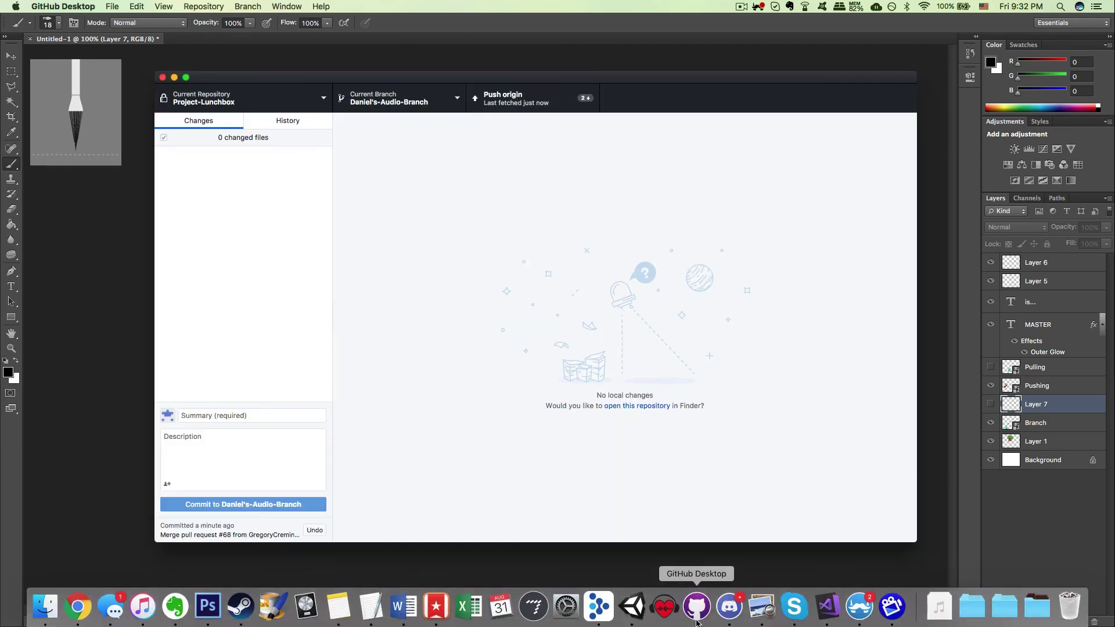
pyautogui.click(499, 104)
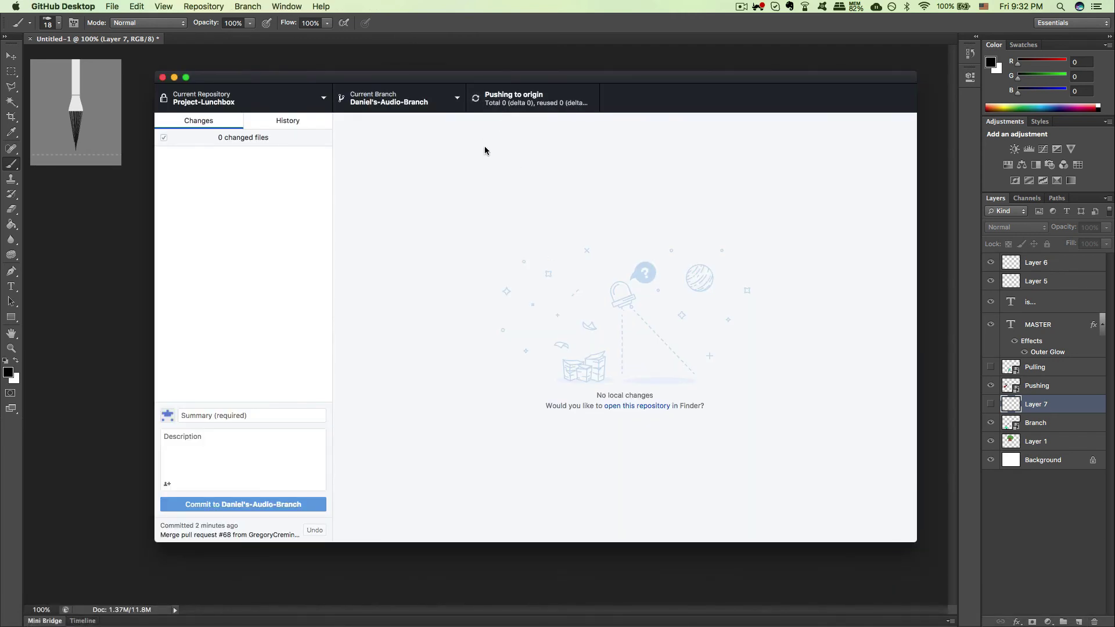
# - Switch to Unity and examine BuildingA115 in the Level_01 scene
pyautogui.moveTo(526, 624)
pyautogui.click(632, 620)
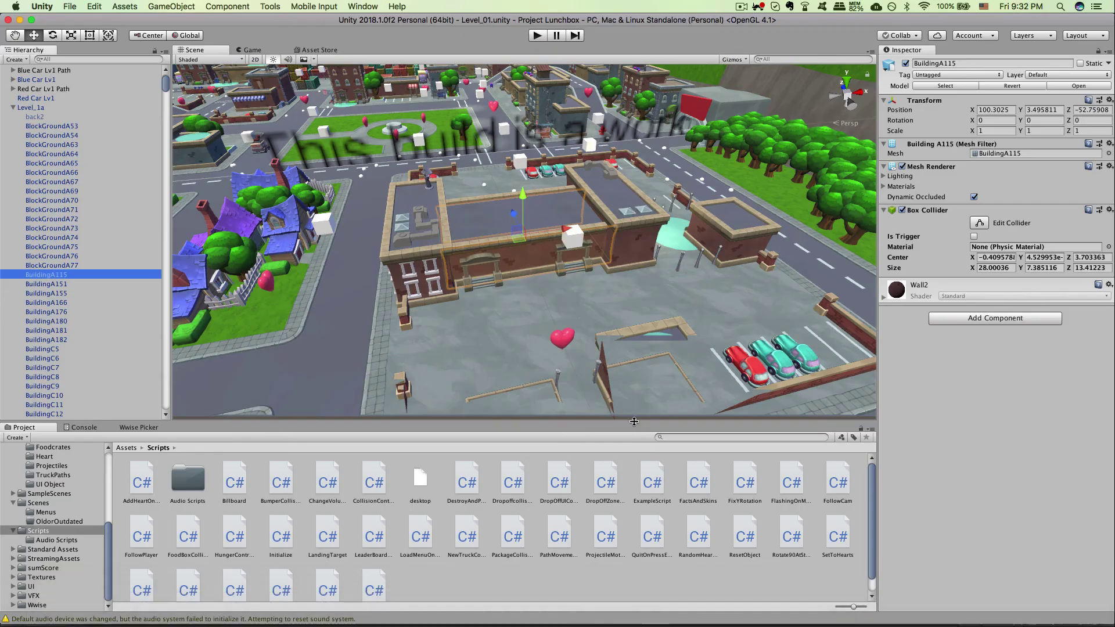
pyautogui.moveTo(608, 304); pyautogui.dragTo(573, 164)
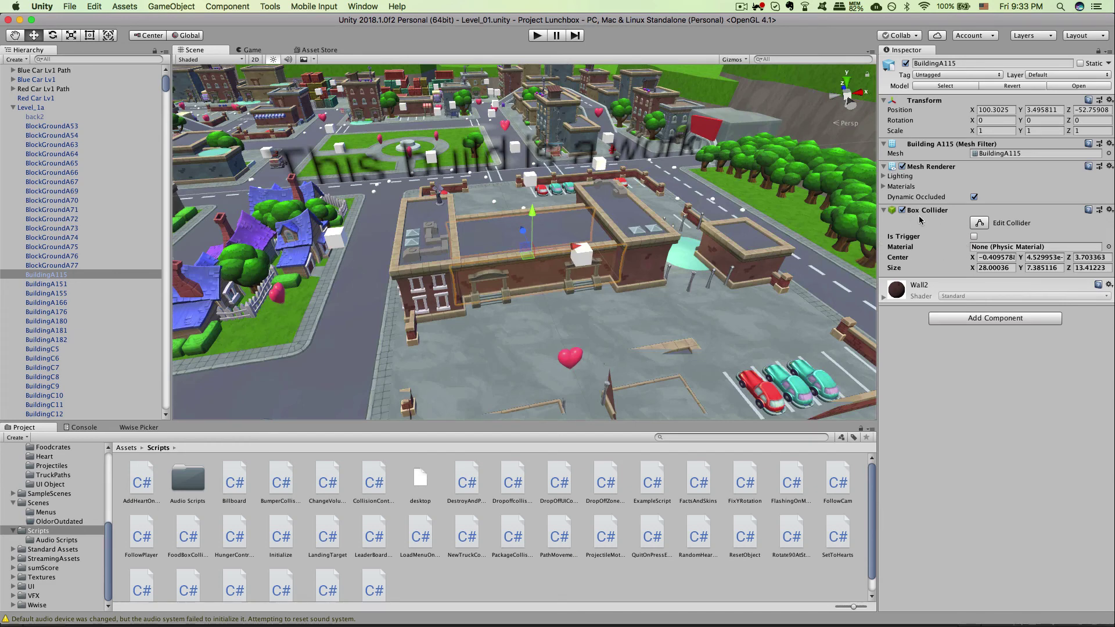
pyautogui.click(65, 275)
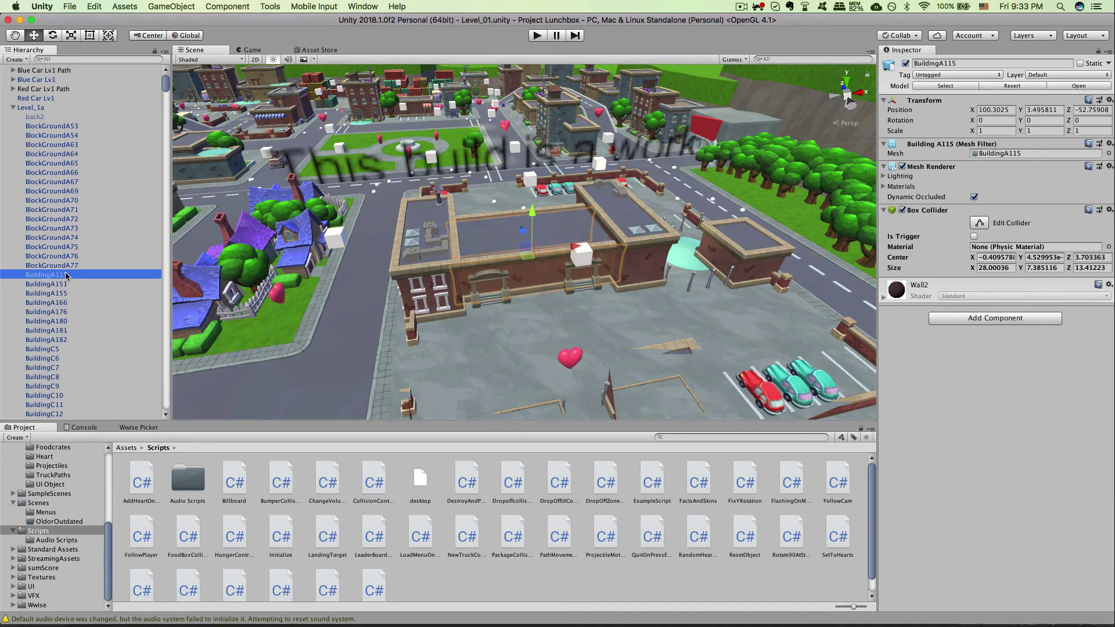
pyautogui.moveTo(436, 301); pyautogui.dragTo(432, 290)
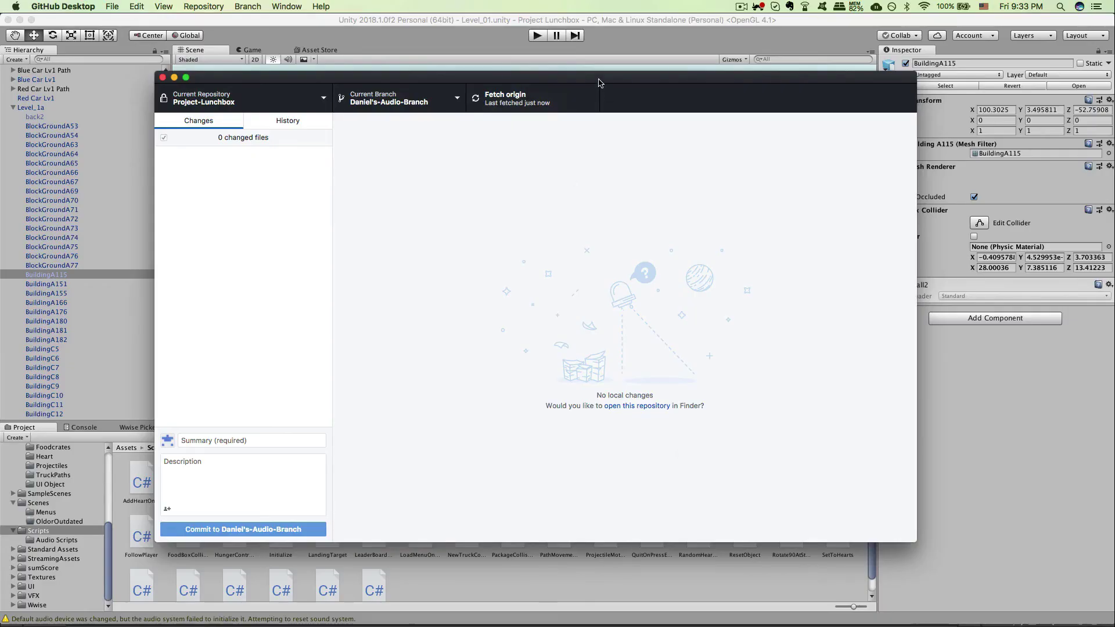
# - With the audio branch as the current branch, update it from the default branch
pyautogui.moveTo(599, 83)
pyautogui.mouseDown()
pyautogui.moveTo(609, 53)
pyautogui.moveTo(618, 75)
pyautogui.mouseUp()
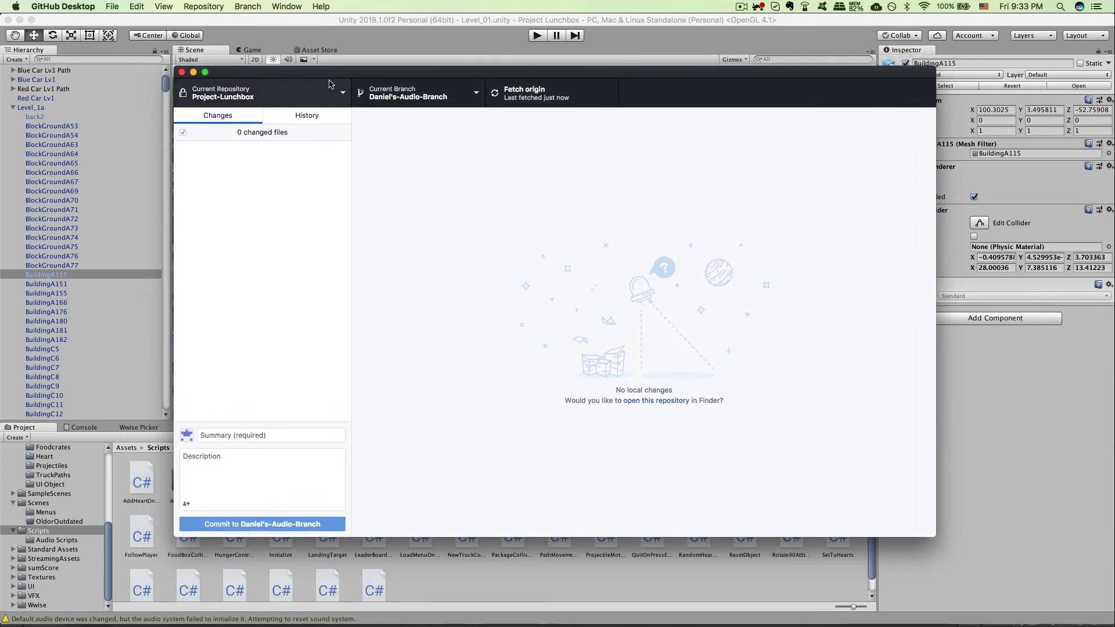
pyautogui.click(423, 98)
pyautogui.click(426, 103)
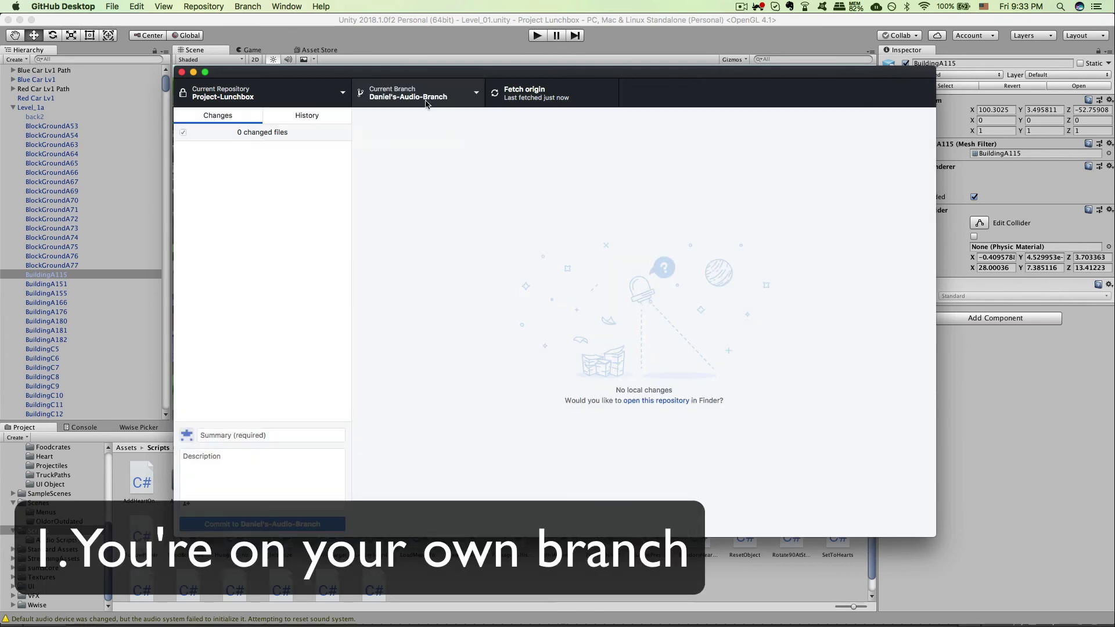
pyautogui.click(254, 7)
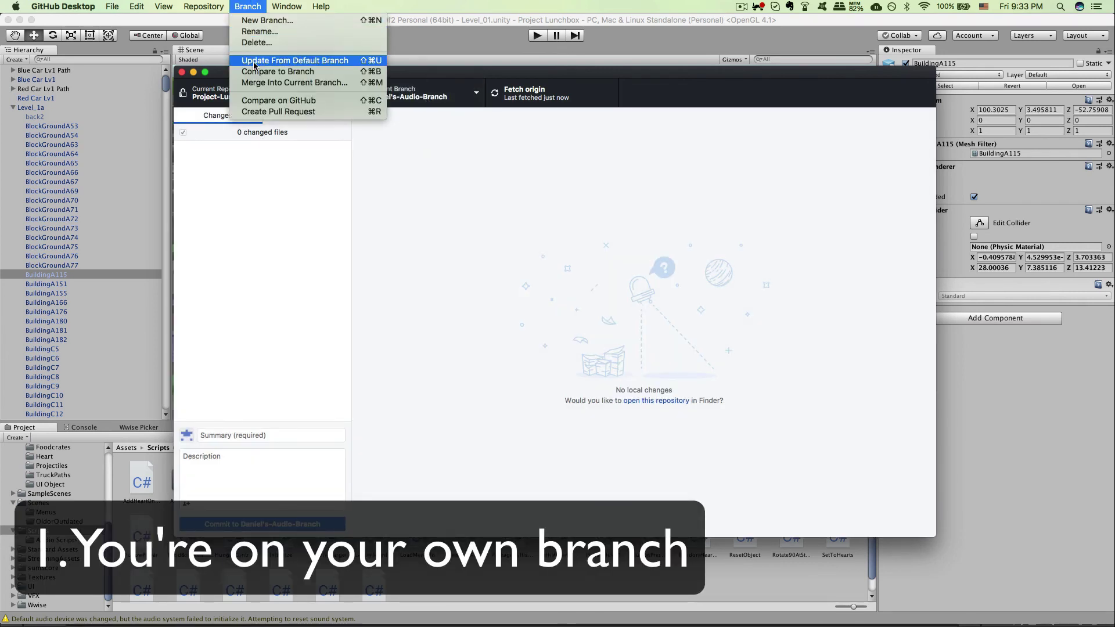
pyautogui.click(256, 63)
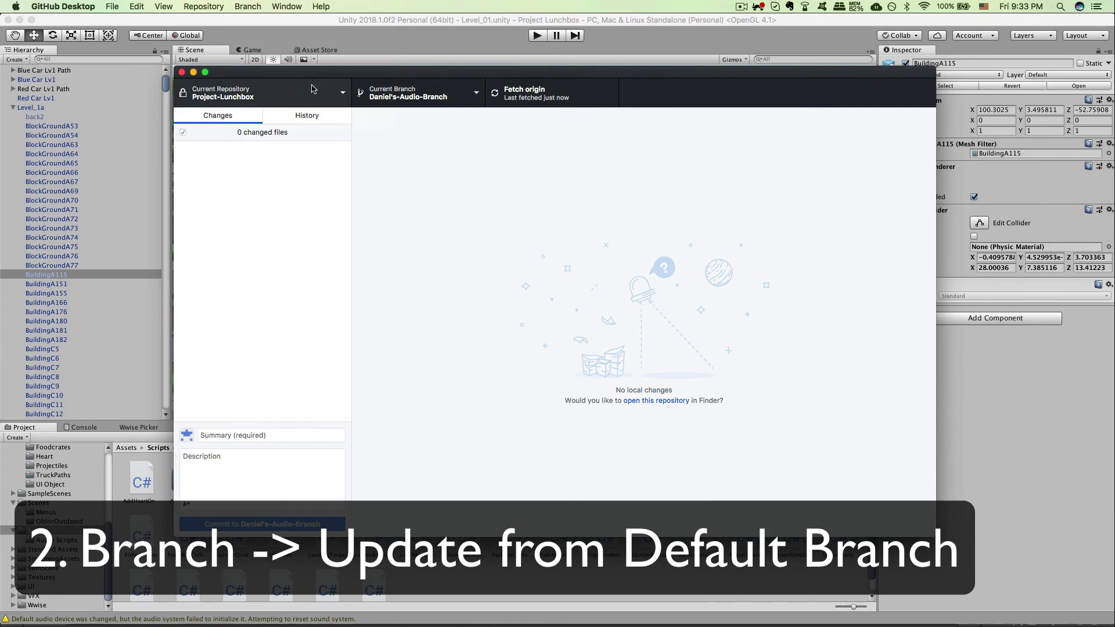
pyautogui.moveTo(602, 76); pyautogui.dragTo(579, 78)
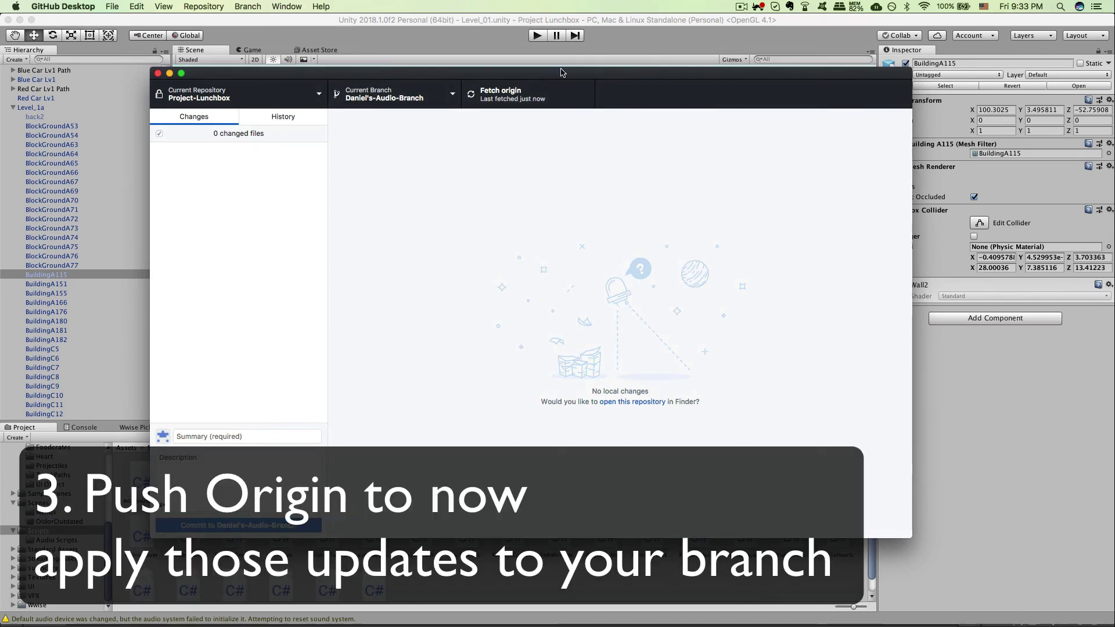
# - Switch between Unity and GitHub Desktop, ending in Unity on the Level_01 scene
pyautogui.click(507, 24)
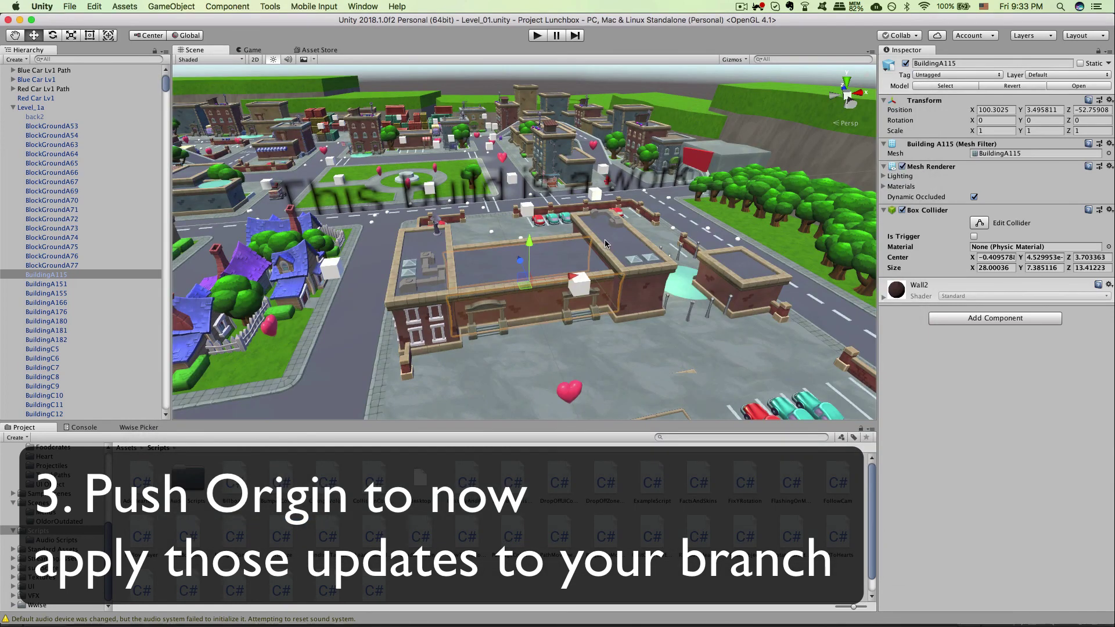
pyautogui.moveTo(709, 624)
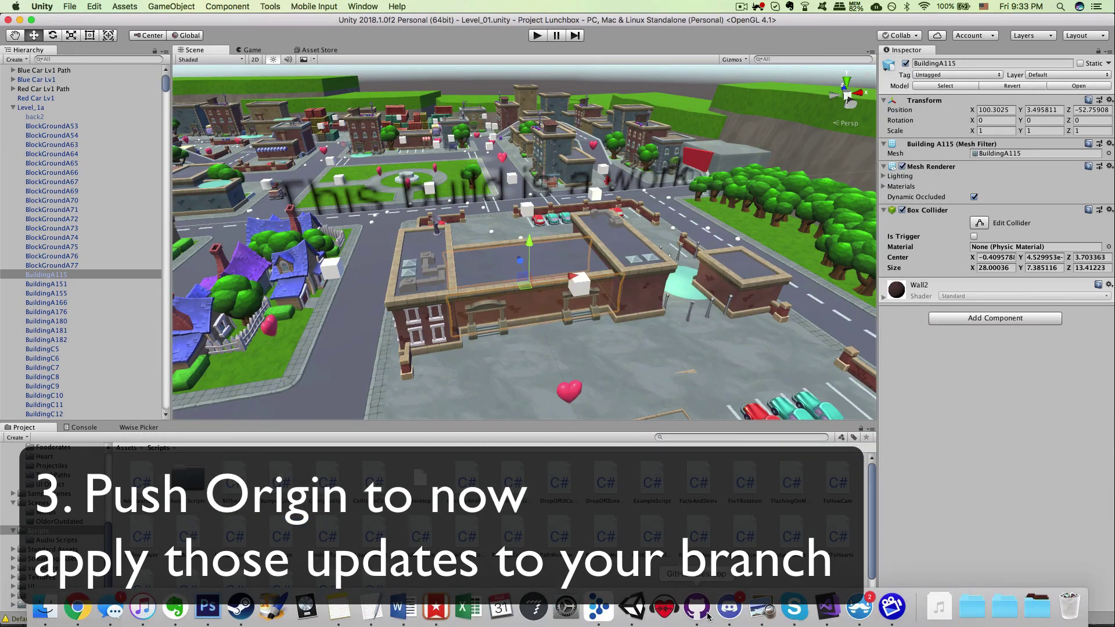
pyautogui.click(708, 614)
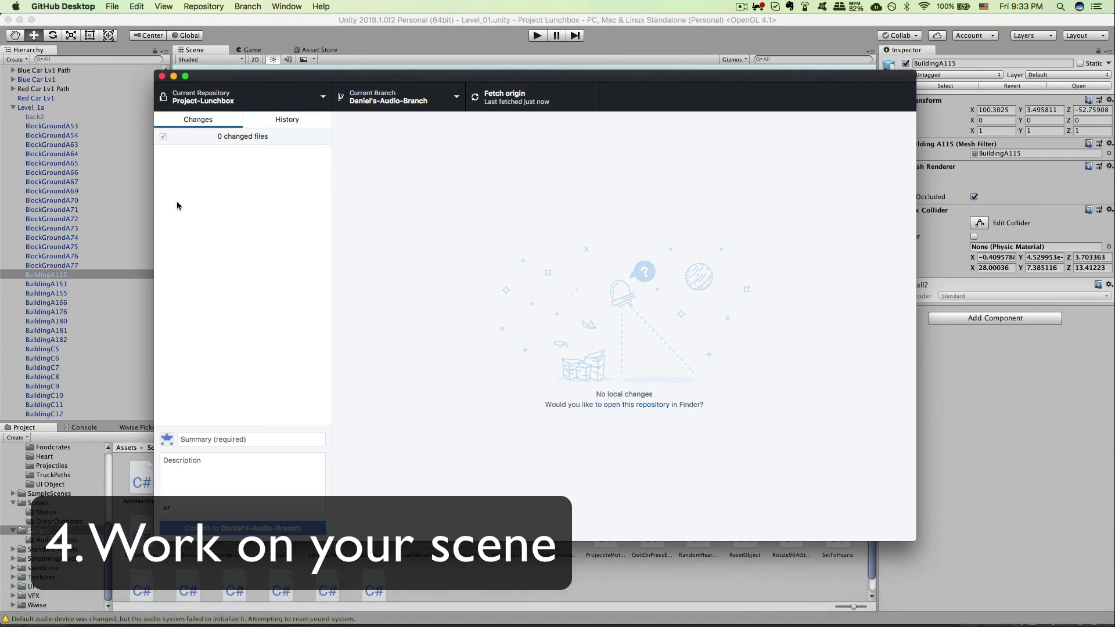
pyautogui.click(325, 19)
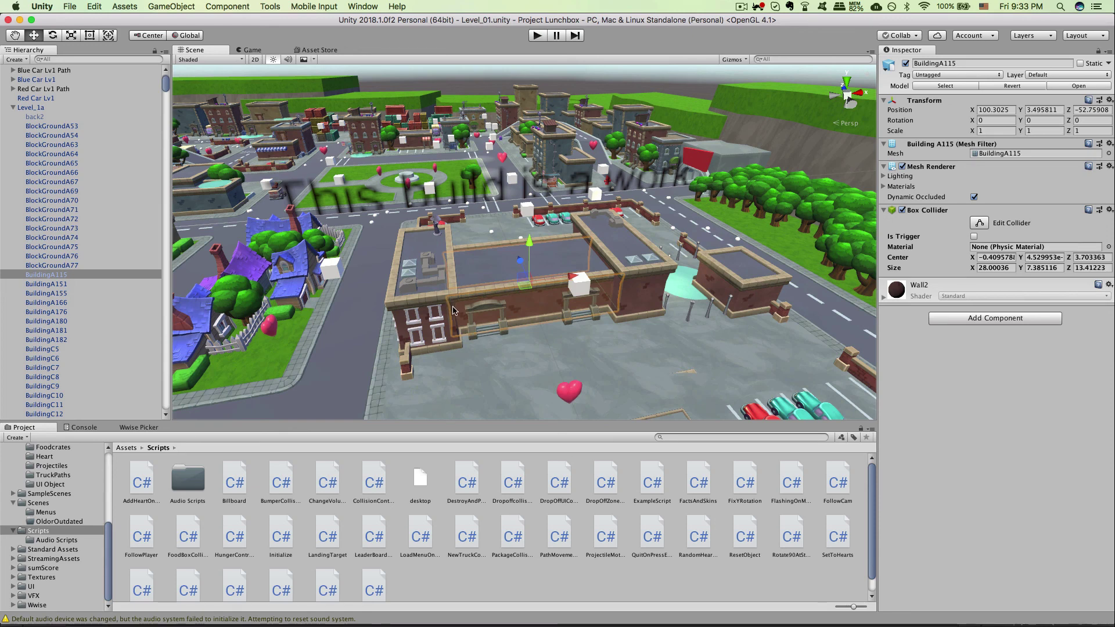
# - Switch to GitHub Desktop and look at the commit summary and description fields for the audio branch
pyautogui.moveTo(686, 618)
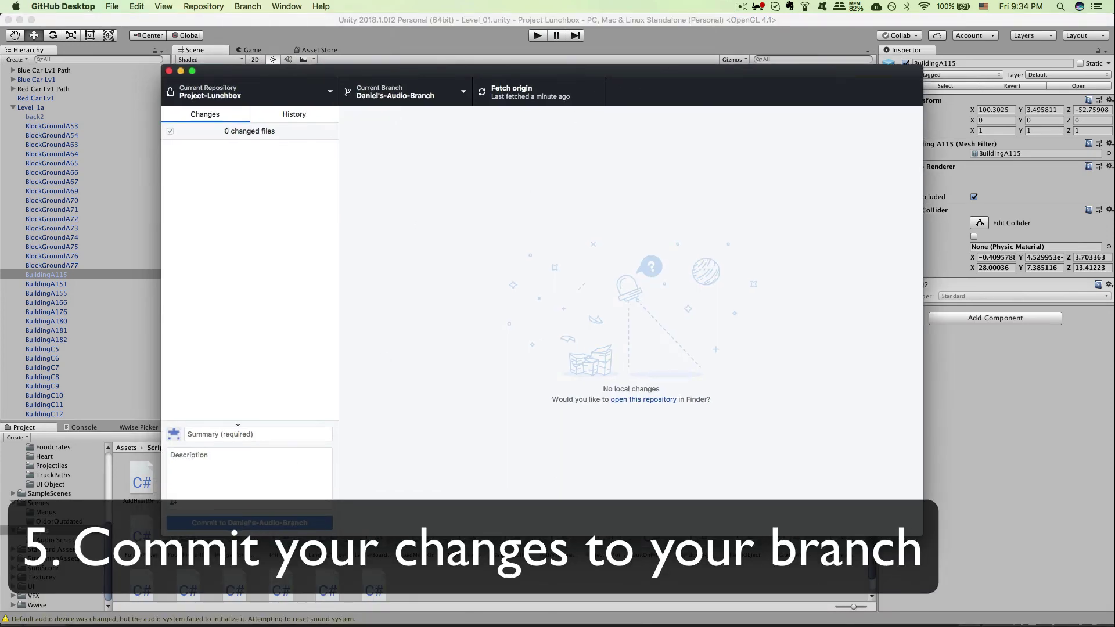
pyautogui.click(226, 433)
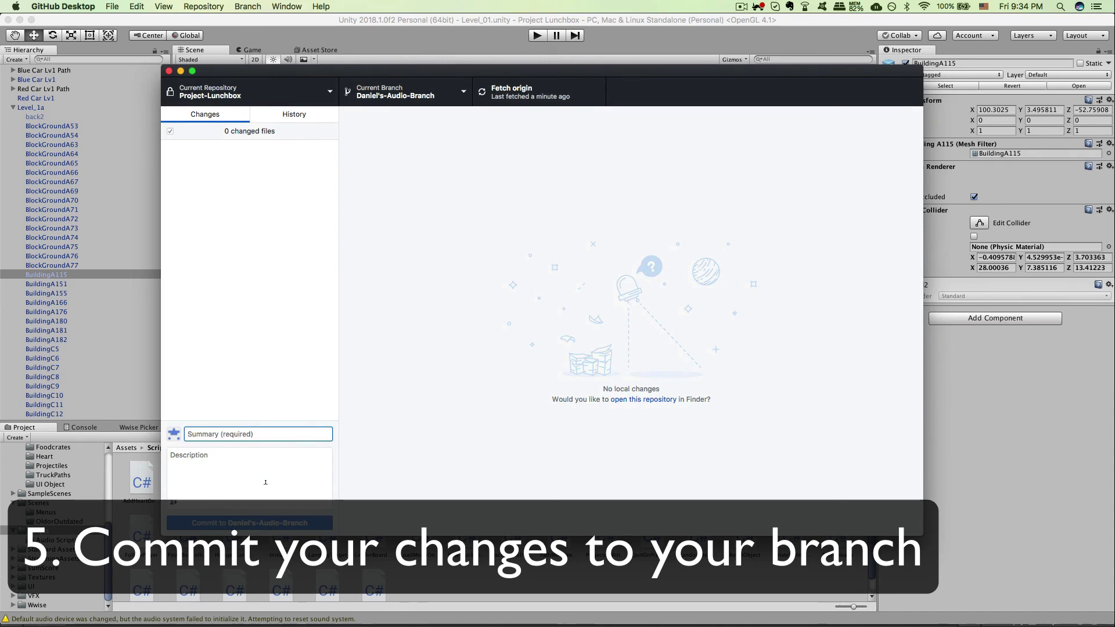
pyautogui.click(413, 430)
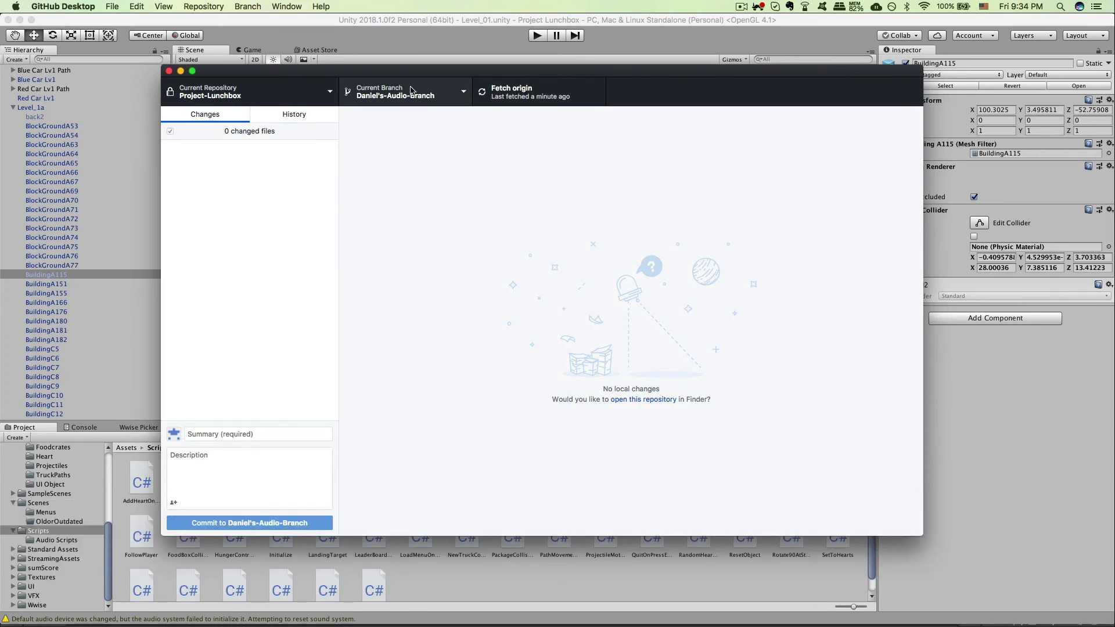
pyautogui.click(203, 6)
pyautogui.moveTo(253, 5)
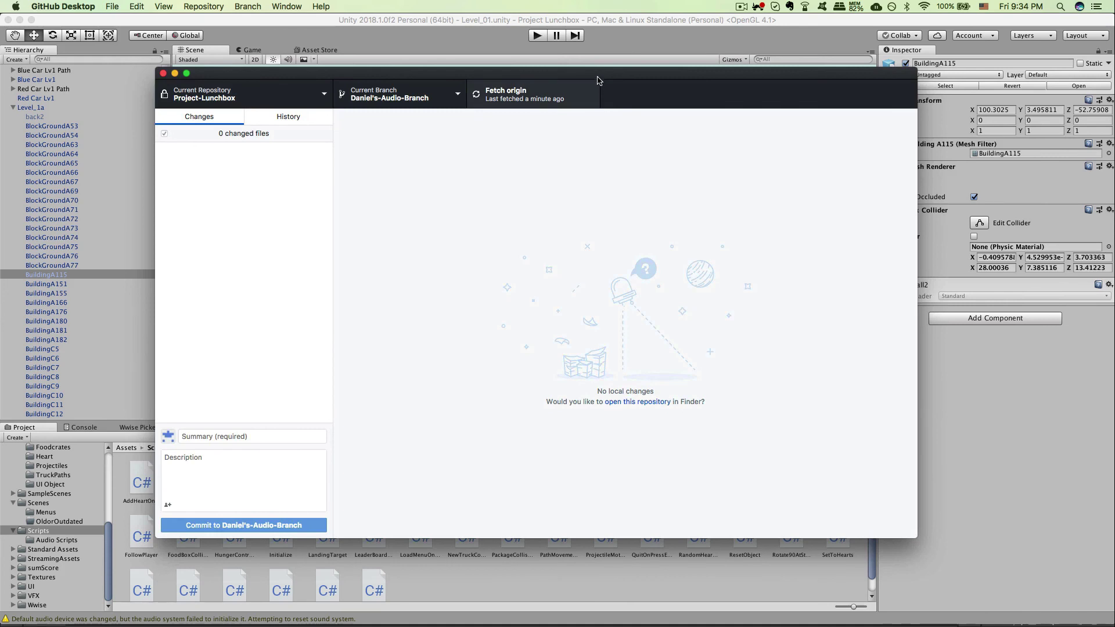
pyautogui.moveTo(597, 70); pyautogui.dragTo(595, 73)
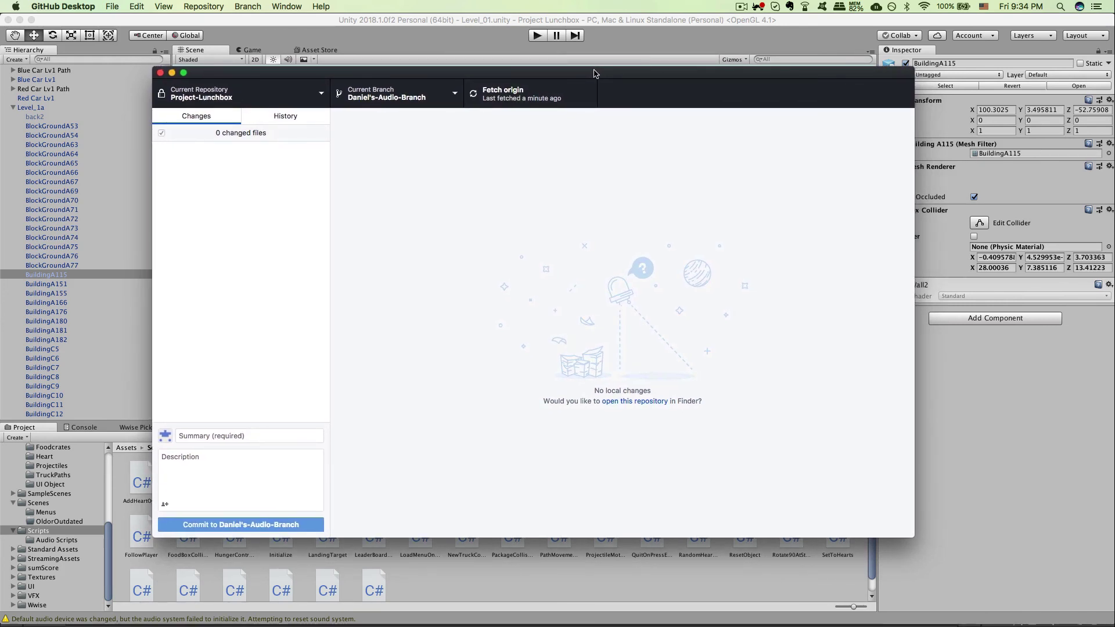